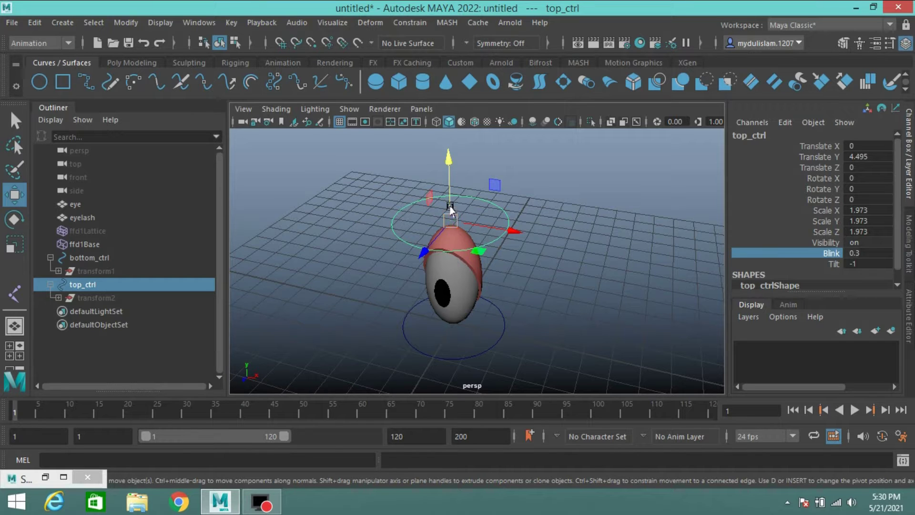
Raise the top control above the eye and nudge the bottom control upward
drag(448, 193, 466, 167)
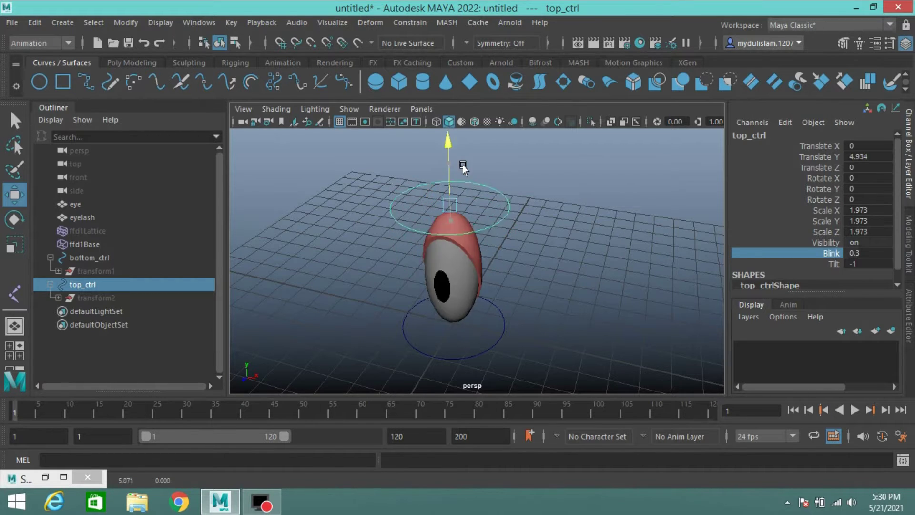
drag(481, 344, 489, 368)
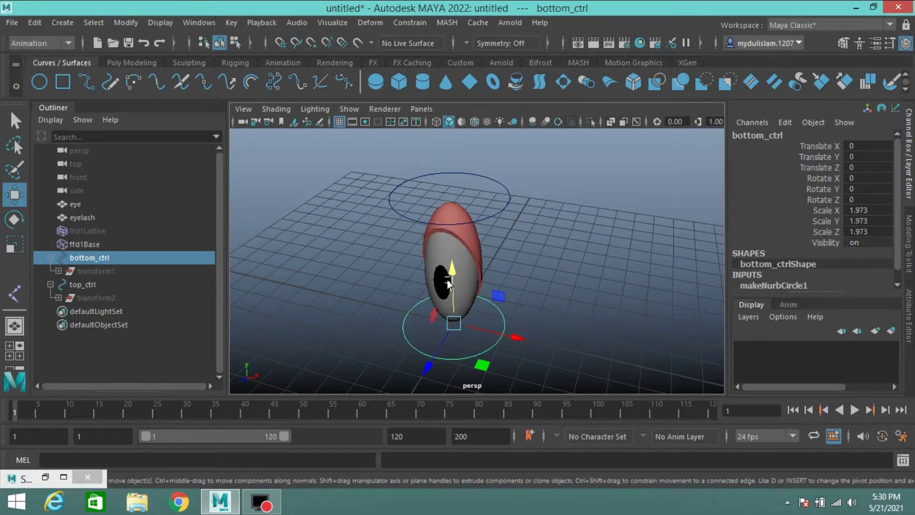
mouse_move(473, 368)
middle_down()
mouse_move(472, 286)
mouse_move(486, 274)
middle_up()
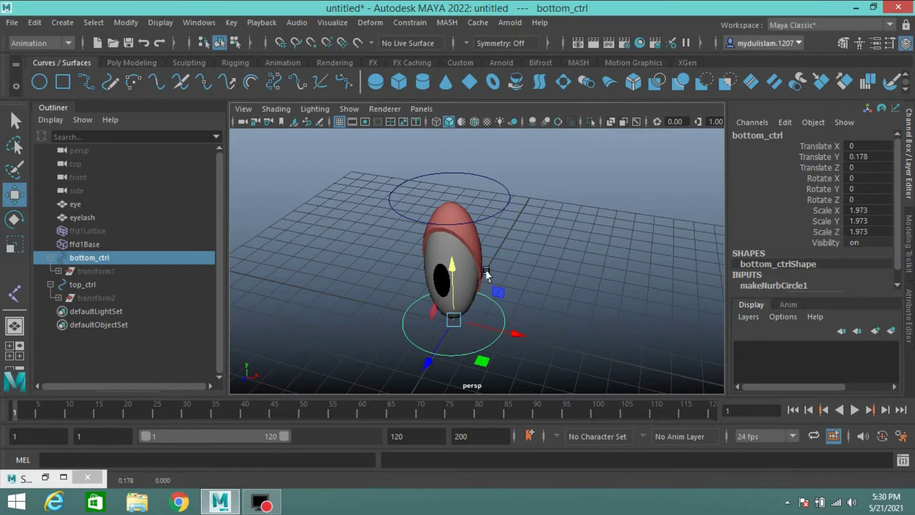
Set top_ctrl's Blink to 0.4 and Tilt to -1 to partly close the eyelid
click(493, 222)
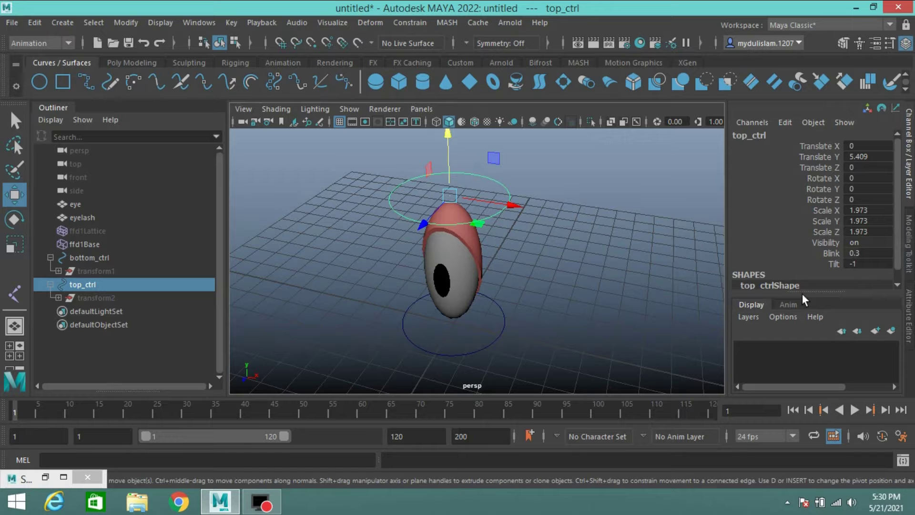
click(820, 253)
middle_drag(660, 253, 708, 274)
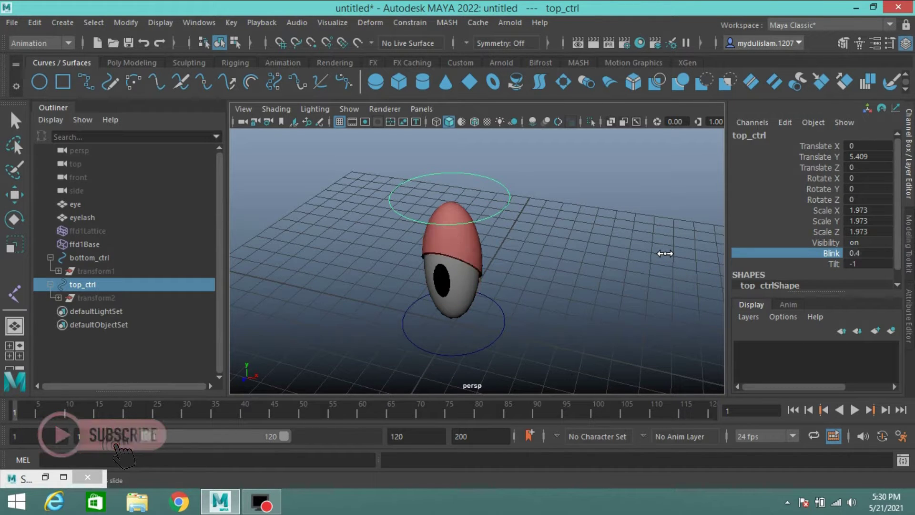
click(829, 263)
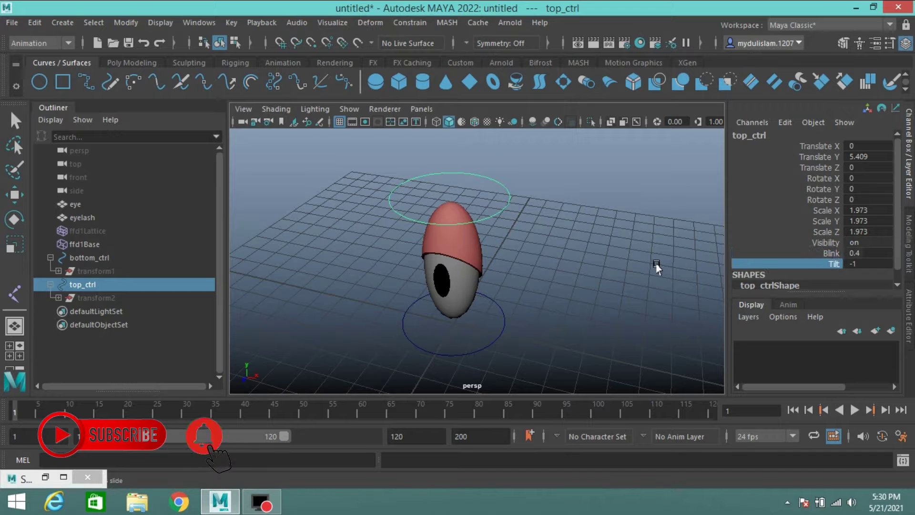
mouse_move(667, 262)
middle_down()
mouse_move(680, 268)
mouse_move(667, 275)
mouse_move(674, 265)
mouse_move(666, 267)
middle_up()
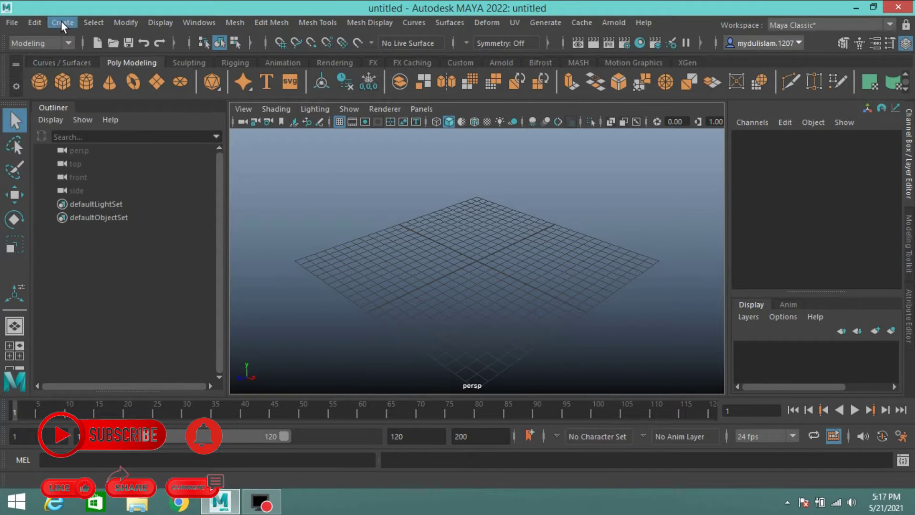
Add a polygon sphere, pSphere1, and set its Rotate X to 90
click(62, 23)
mouse_move(102, 70)
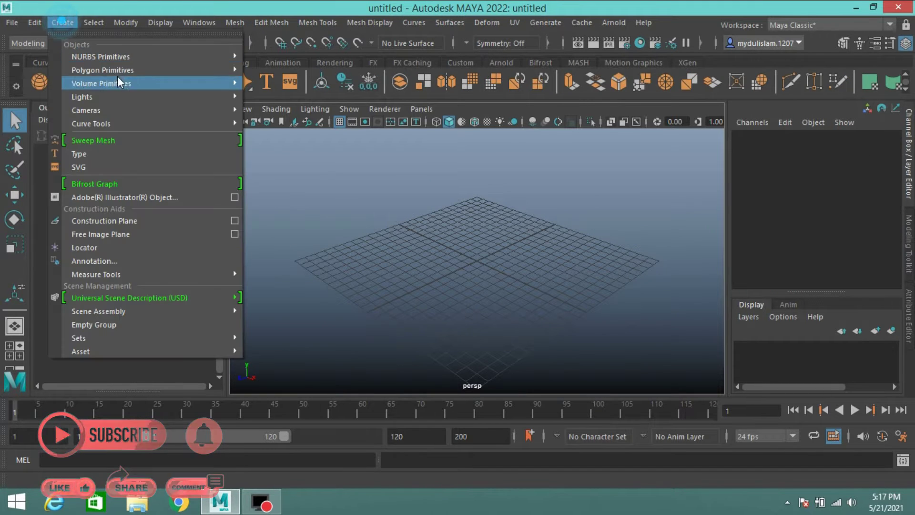
click(285, 68)
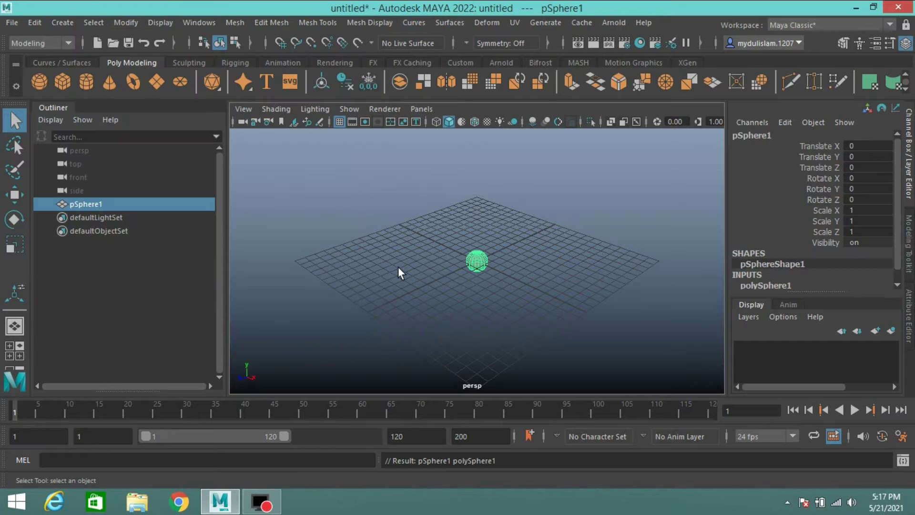
double_click(862, 178)
text(90)
key(Return)
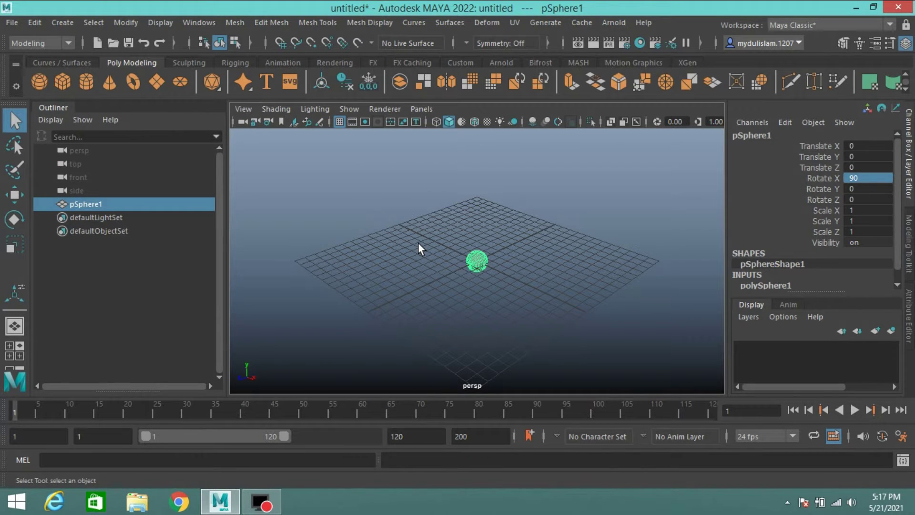
In top view with Multi-Component selection, marquee-select all the sphere's faces
key(space)
key(space)
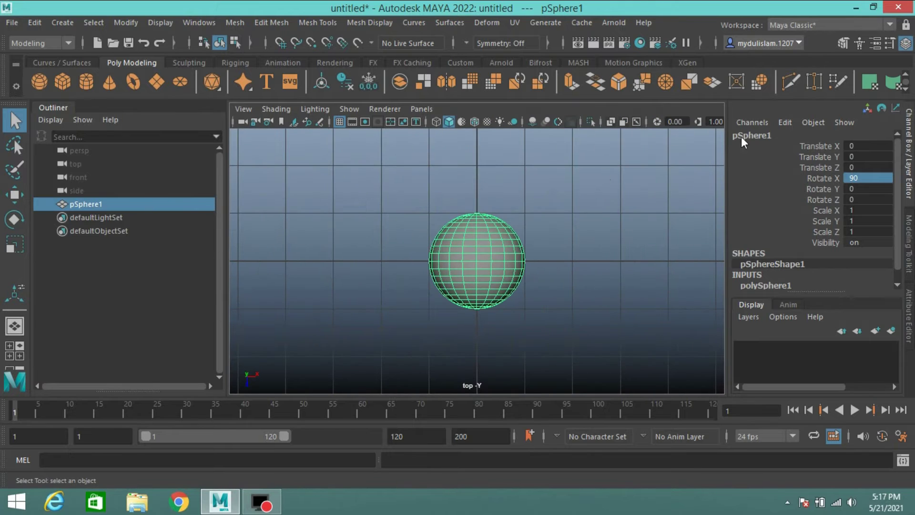
click(843, 43)
click(838, 154)
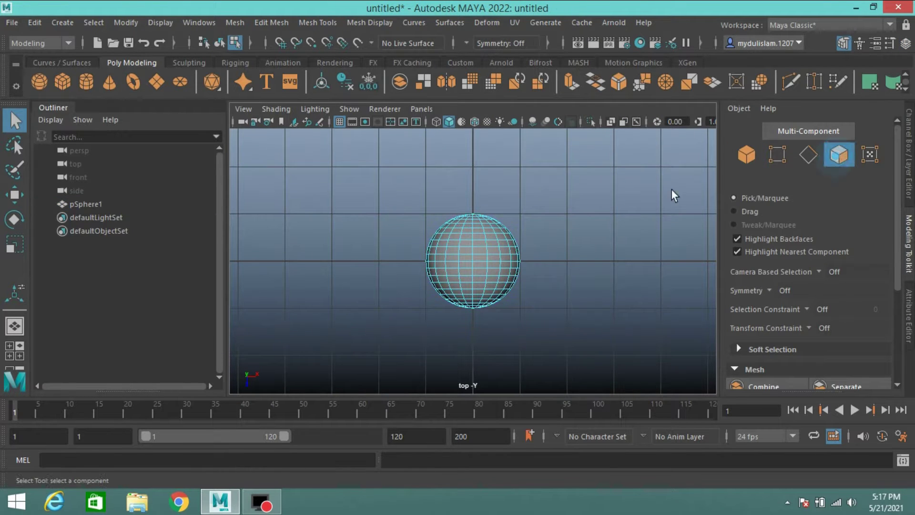
scroll(527, 196, up, 2)
drag(345, 159, 573, 256)
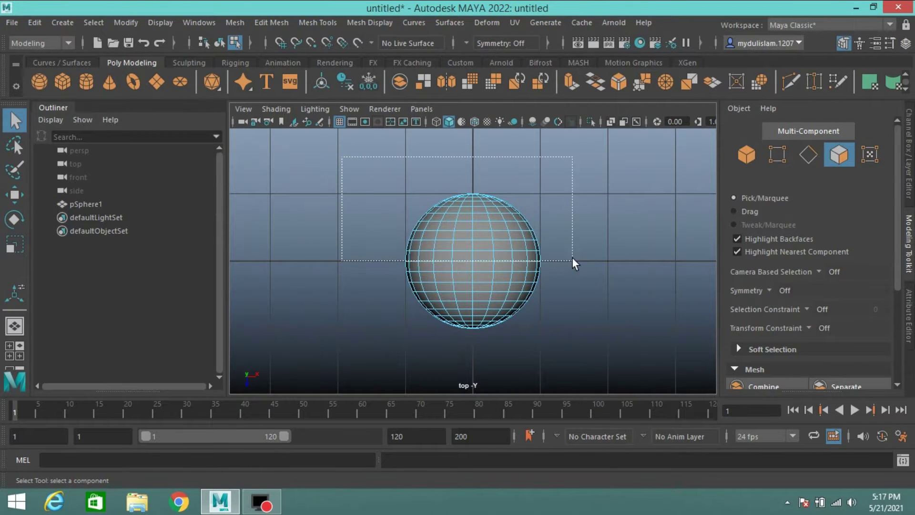
Extract the selected faces into separate meshes and delete their construction history
click(265, 24)
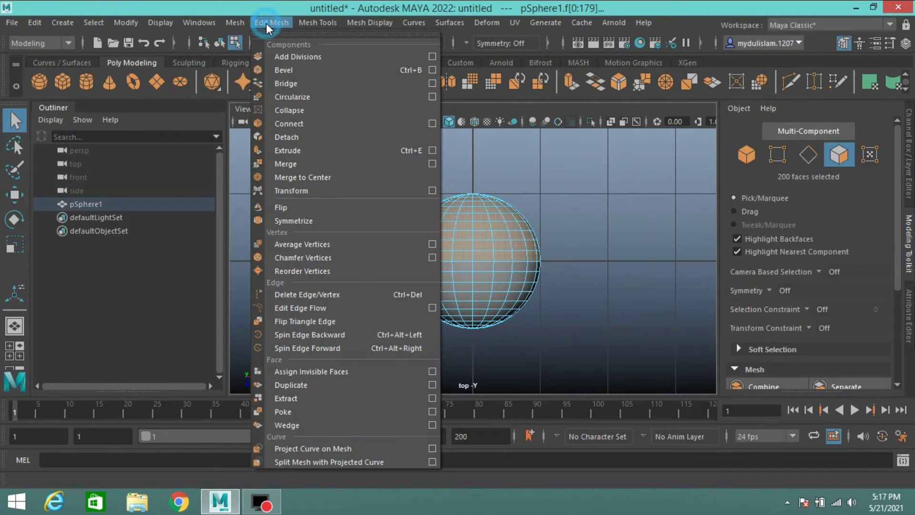
click(297, 388)
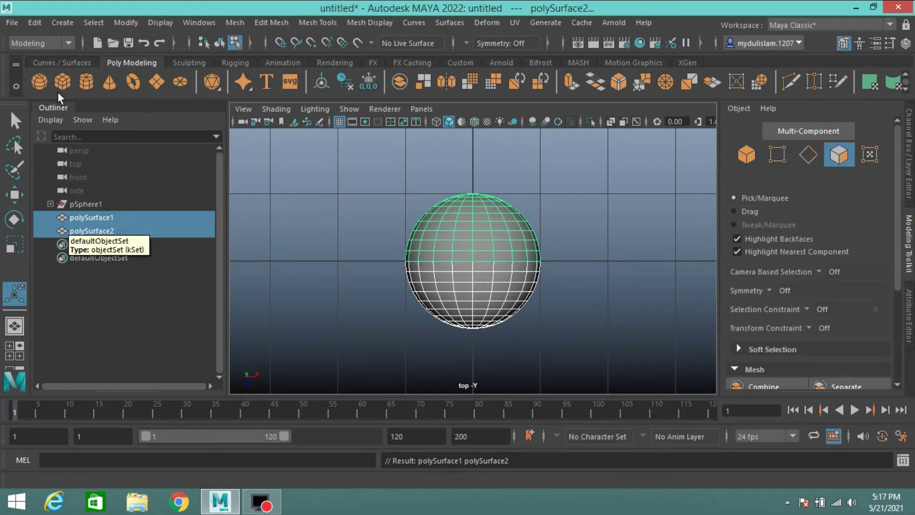
click(36, 22)
mouse_move(72, 180)
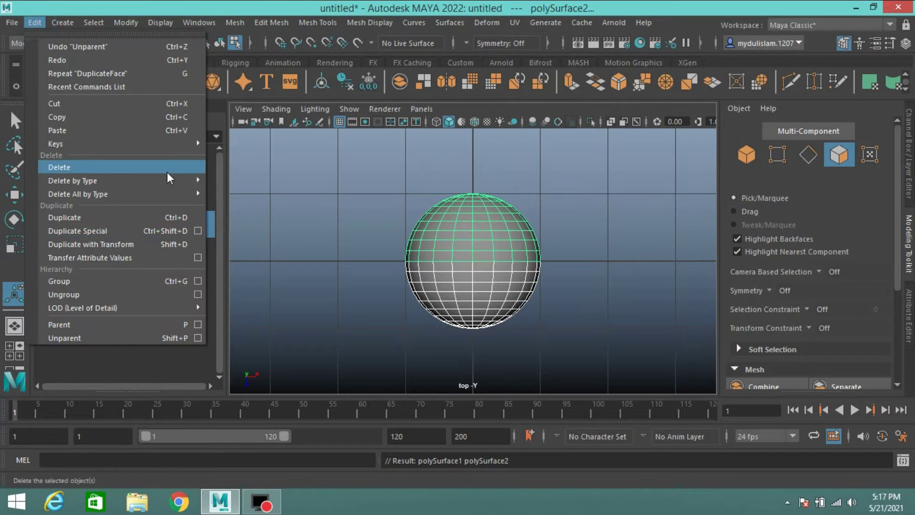
click(224, 182)
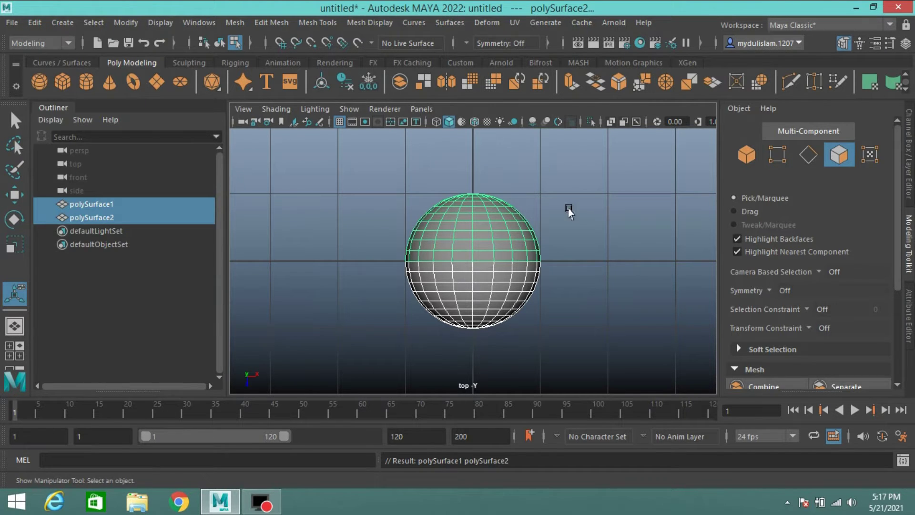
Rename the extracted meshes to eye and eyelash in the Outliner
click(85, 206)
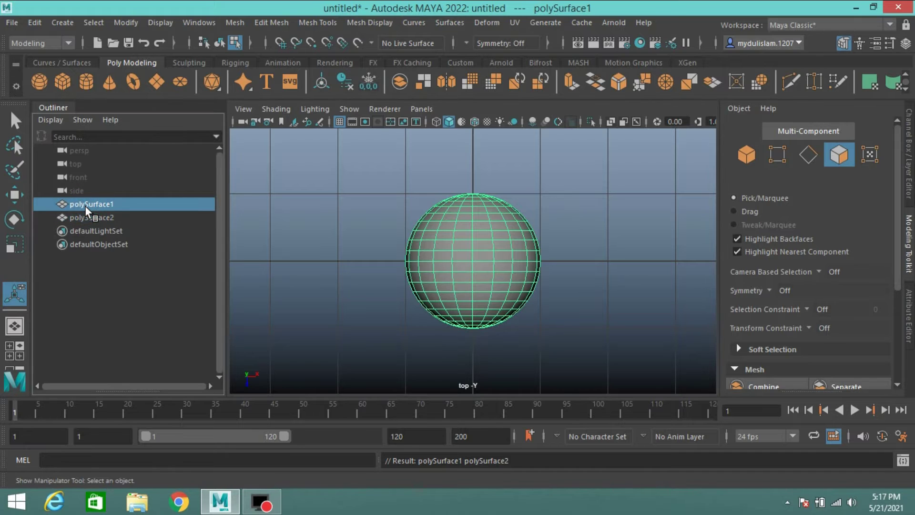
double_click(85, 205)
text(eye)
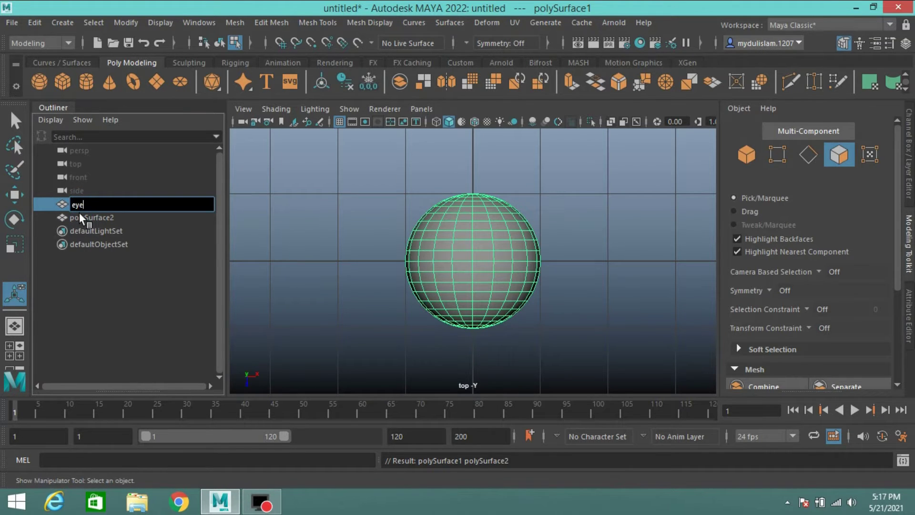
click(79, 212)
double_click(79, 218)
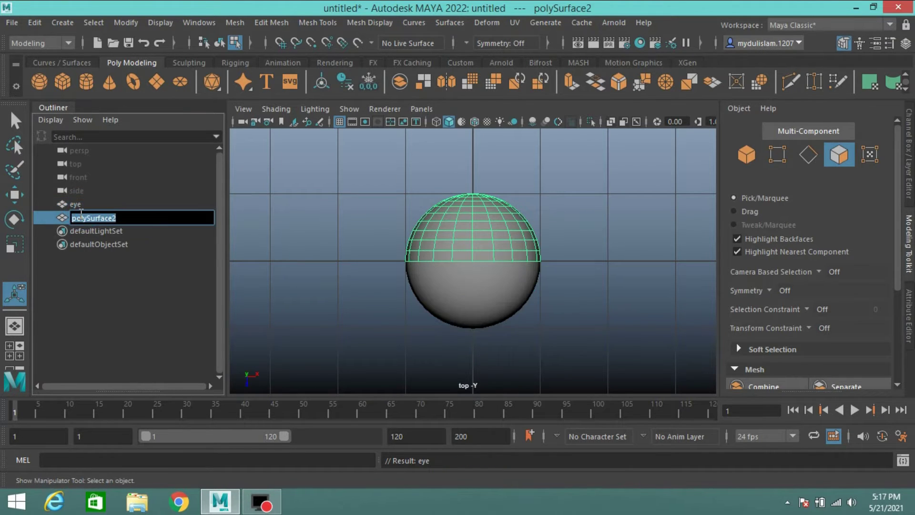
text(eyelash)
key(Return)
key(space)
key(space)
Assign the eyelash a new Lambert material, lambert2, and darken its colour to V 0.233
scroll(458, 260, up, 3)
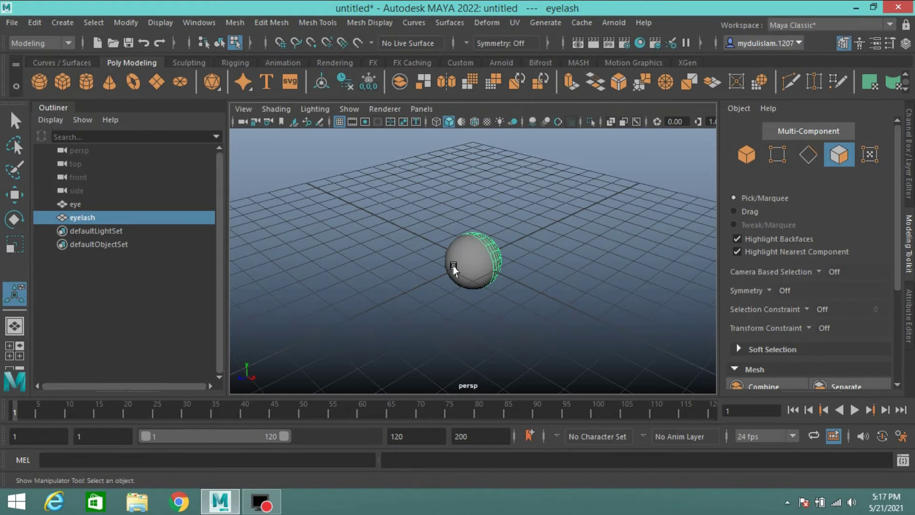
right_drag(460, 263, 434, 479)
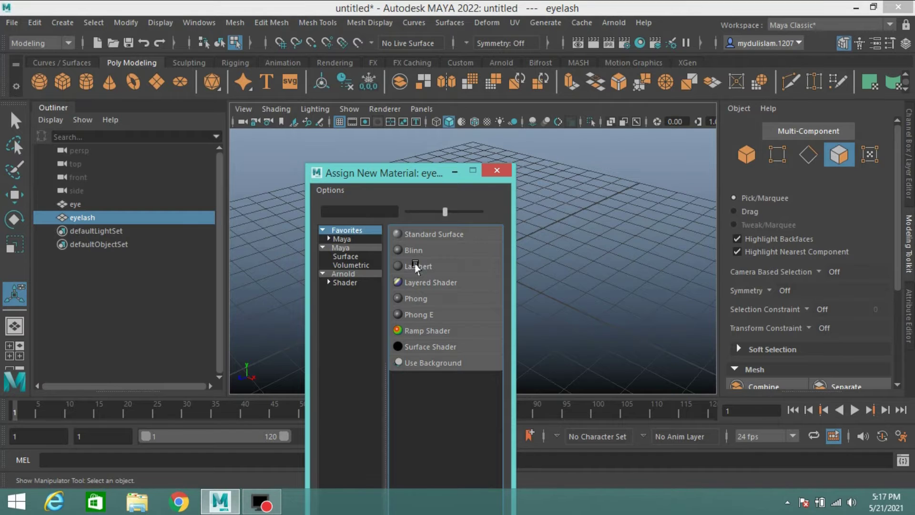
click(416, 266)
click(717, 136)
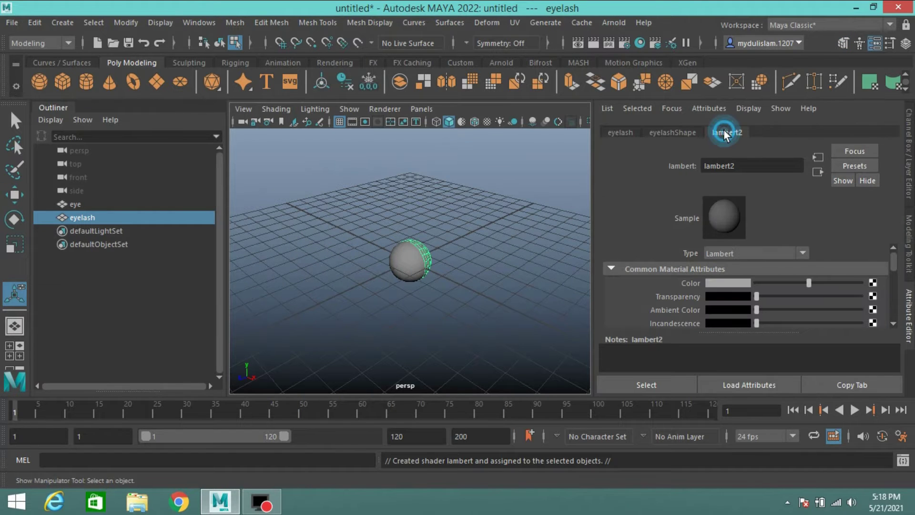
click(710, 282)
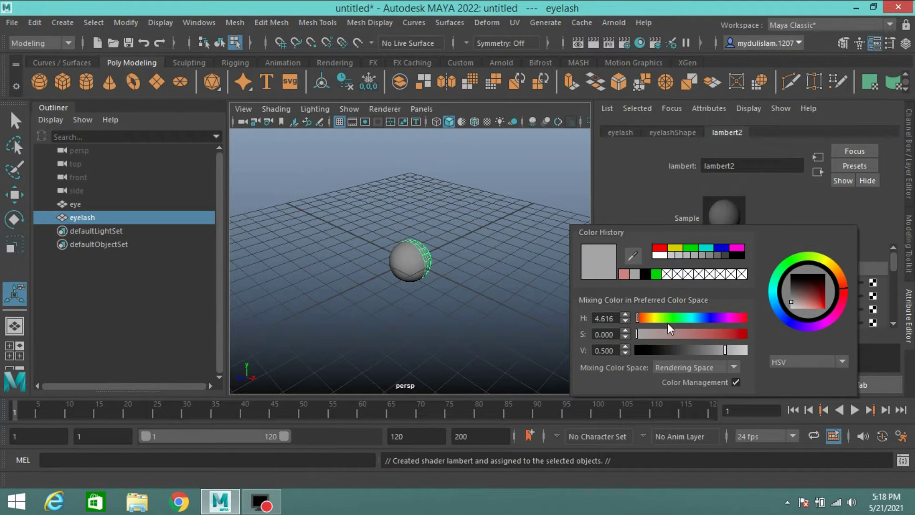
click(699, 354)
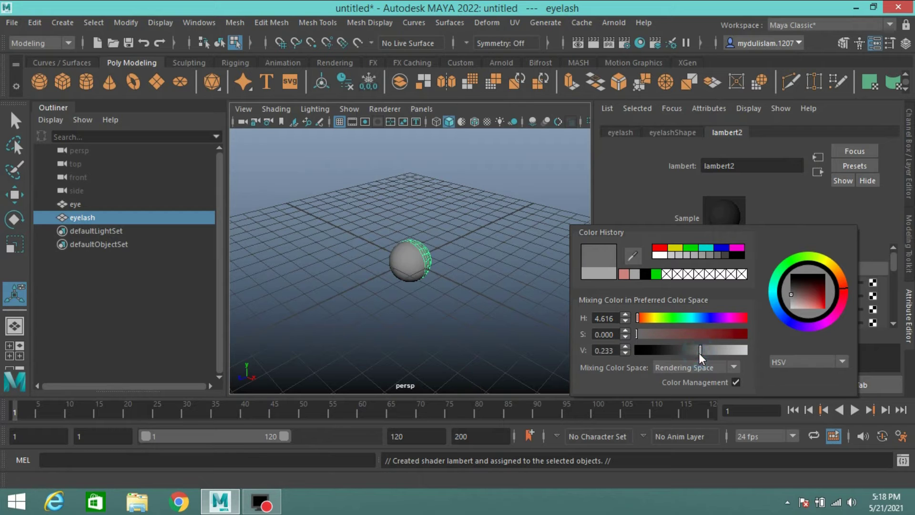
In front view, select the faces at the eye's centre and grow the selection
click(844, 42)
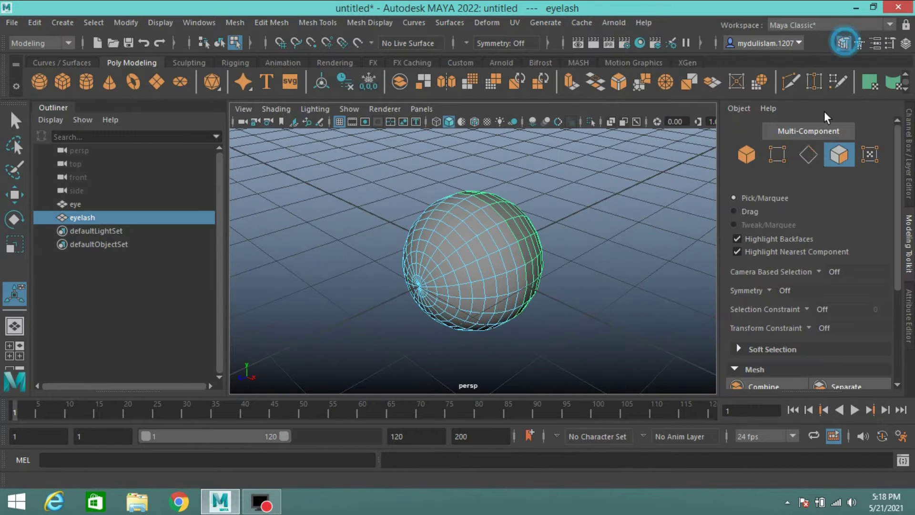
key(space)
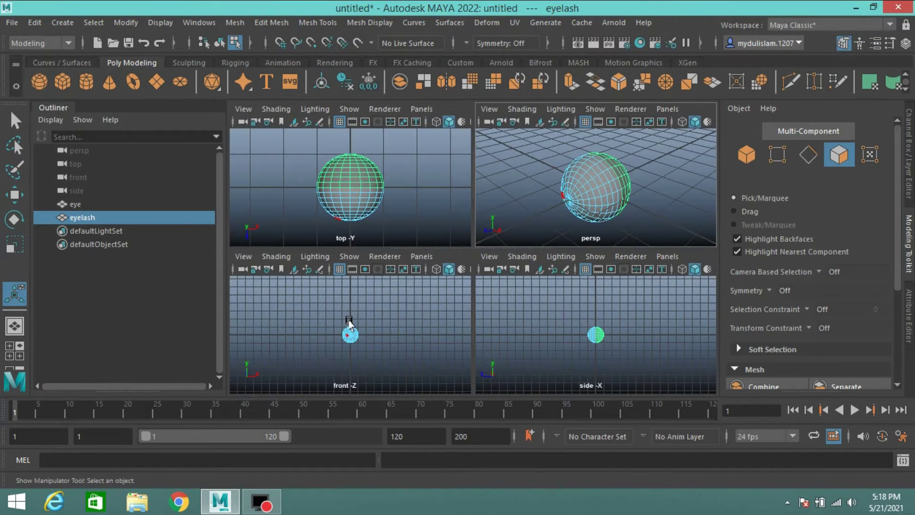
key(space)
key(f)
key(ctrl+a)
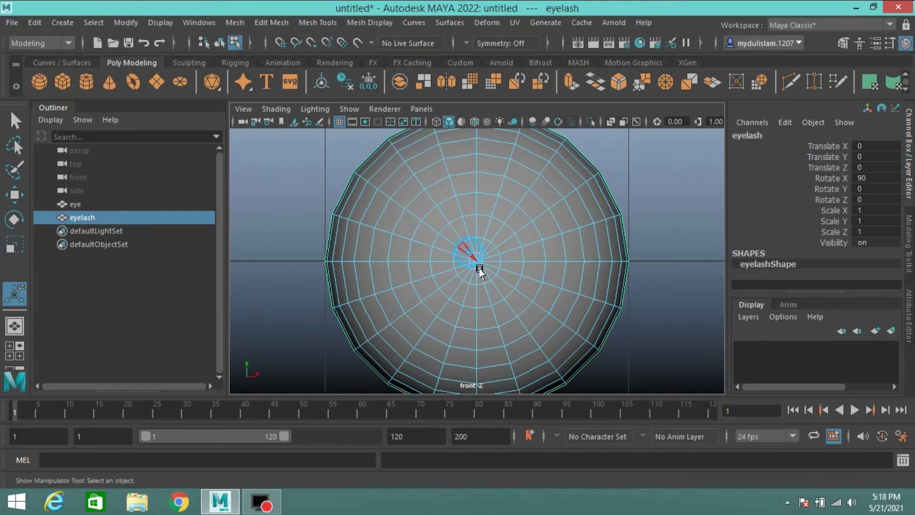
click(479, 270)
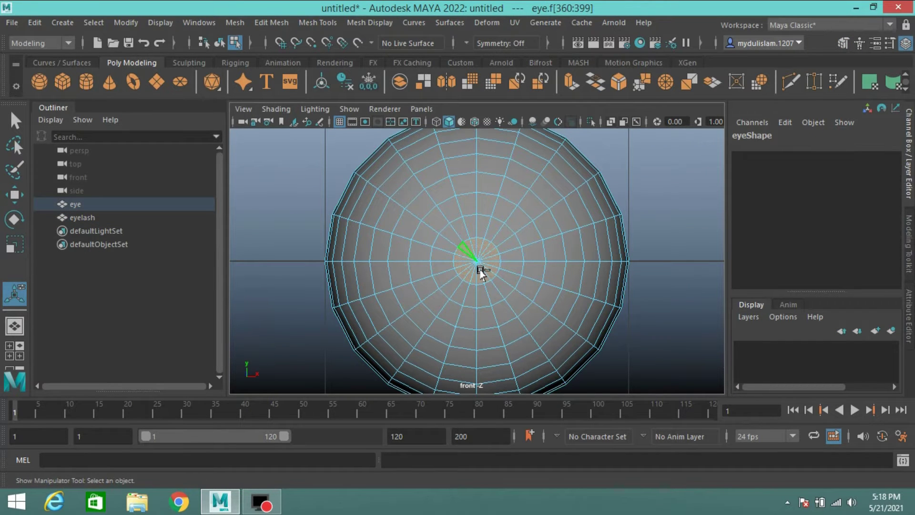
key(shift+period)
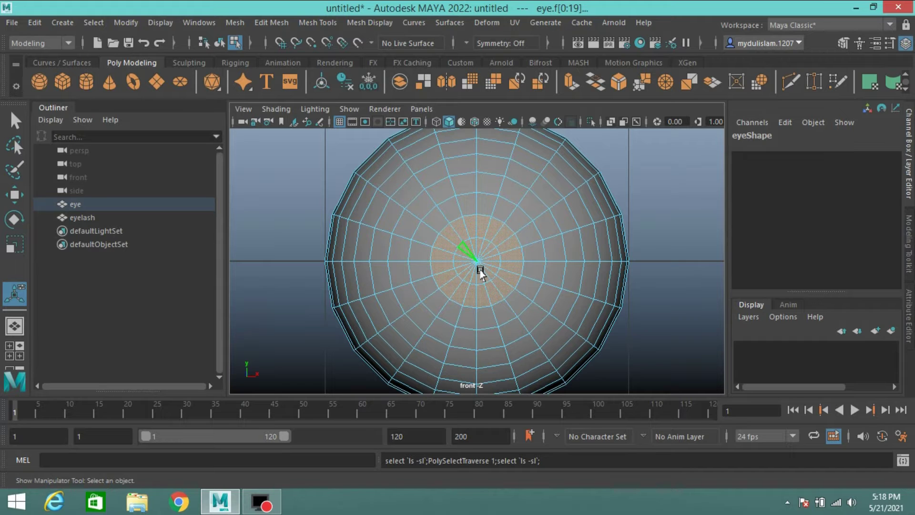
Assign a new black Blinn material, blinn1, to the pupil faces
right_drag(480, 270, 464, 473)
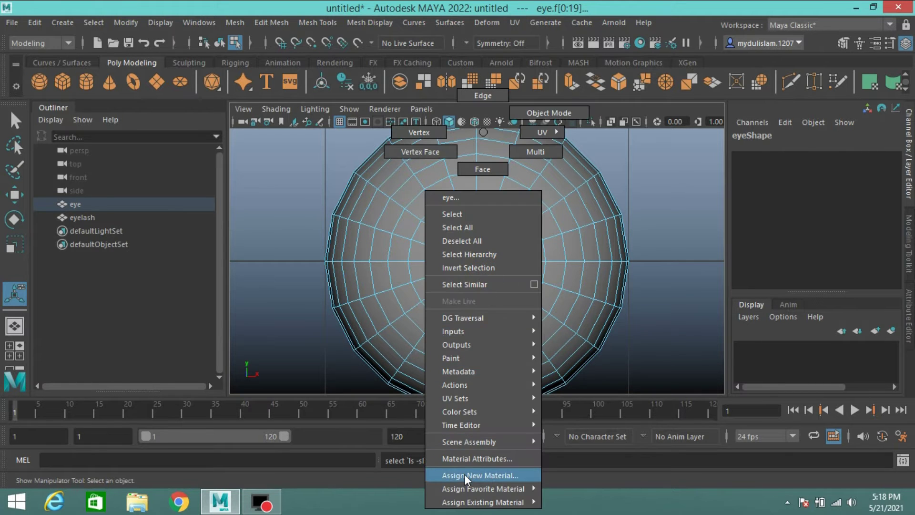
click(412, 249)
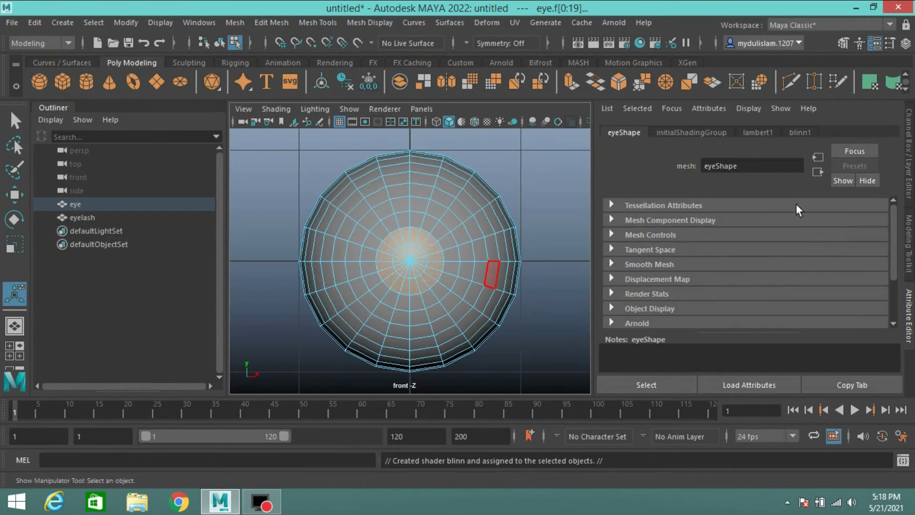
drag(808, 282, 654, 273)
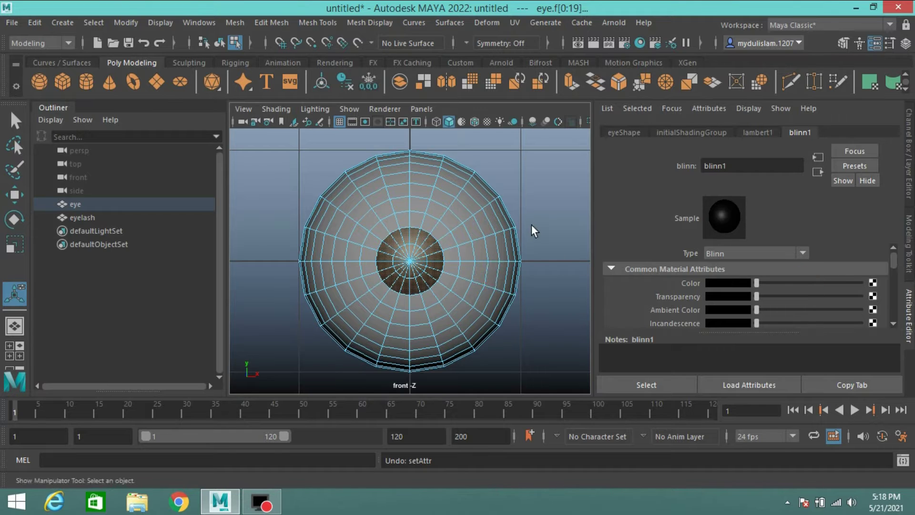
Return to the perspective view in object mode and select the eye
key(space)
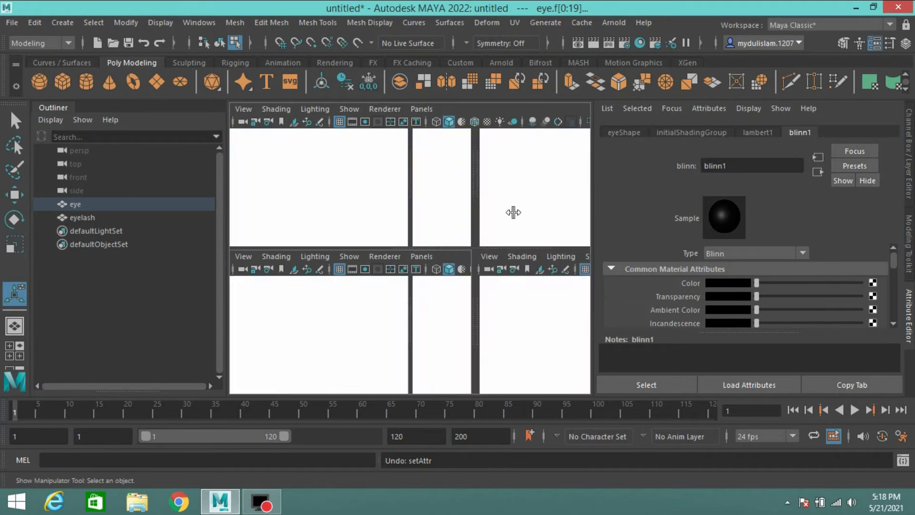
key(space)
key(ctrl+a)
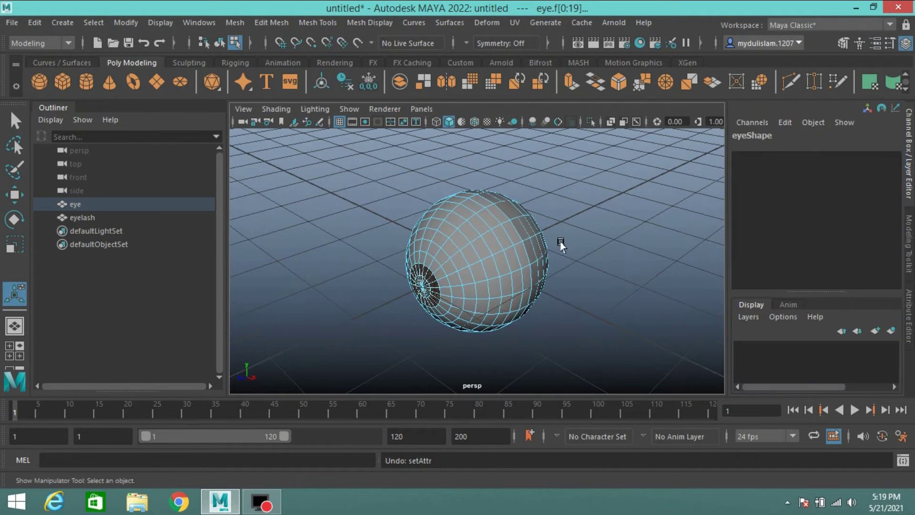
click(844, 42)
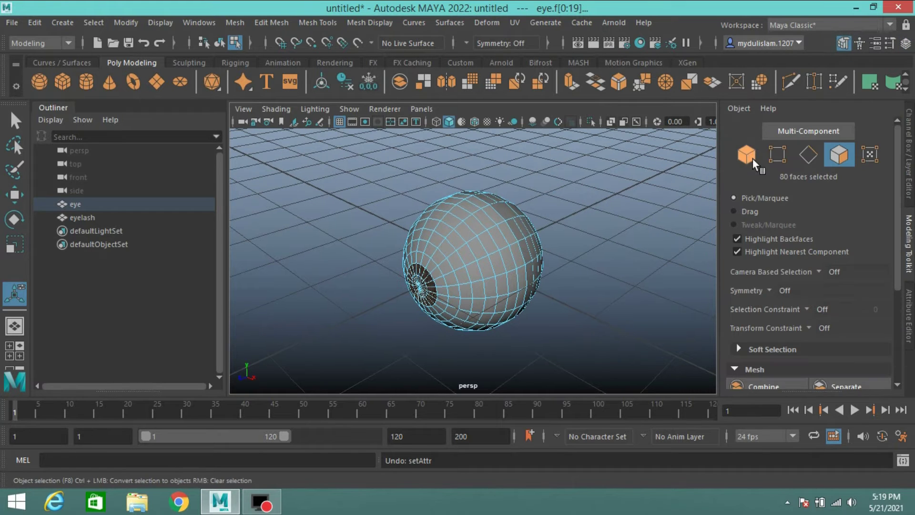
click(751, 157)
Scale the eyelash up slightly and extrude it inward to give it thickness
click(529, 237)
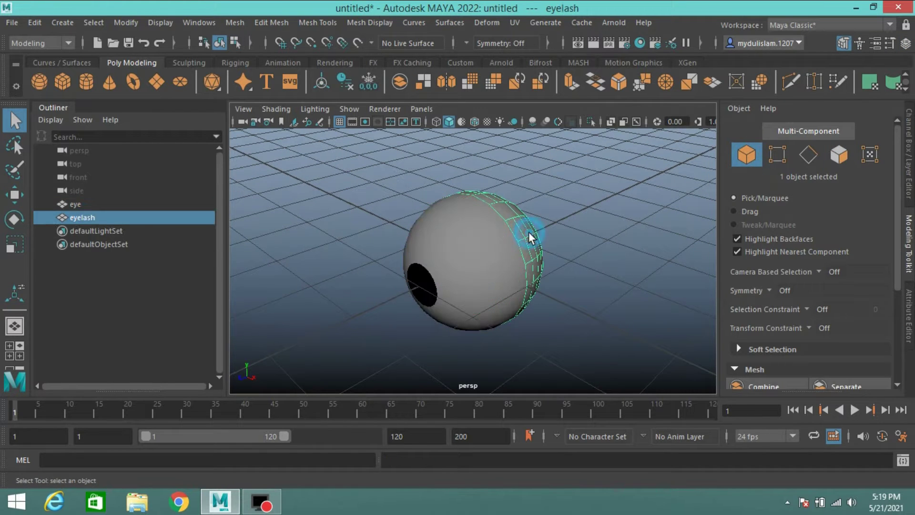
click(15, 245)
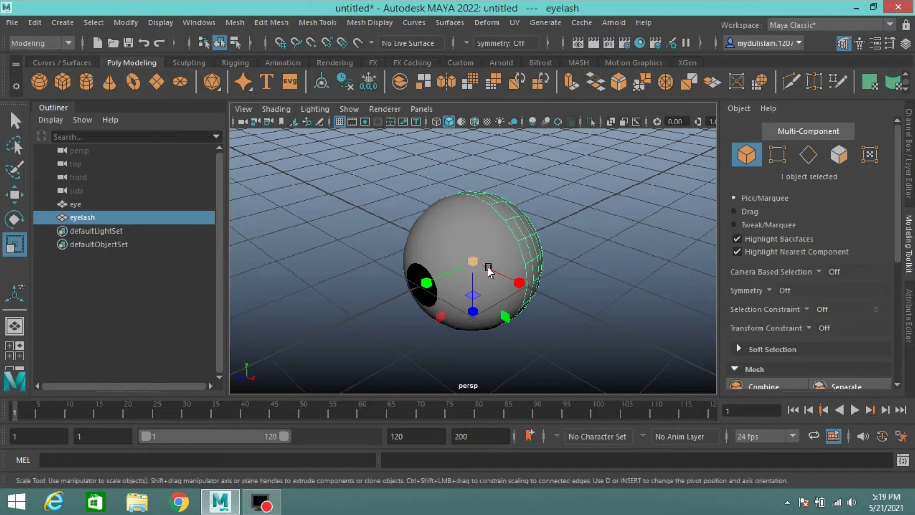
drag(471, 261, 476, 262)
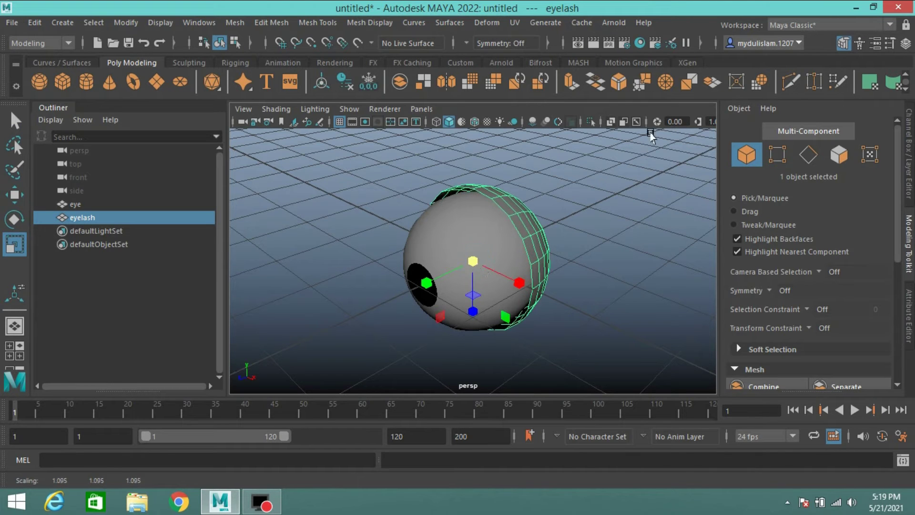
click(567, 80)
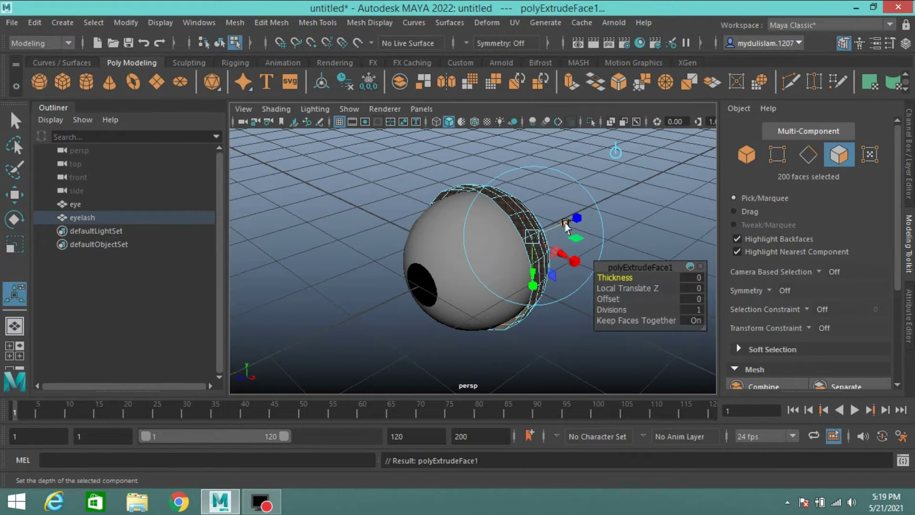
drag(564, 230, 571, 234)
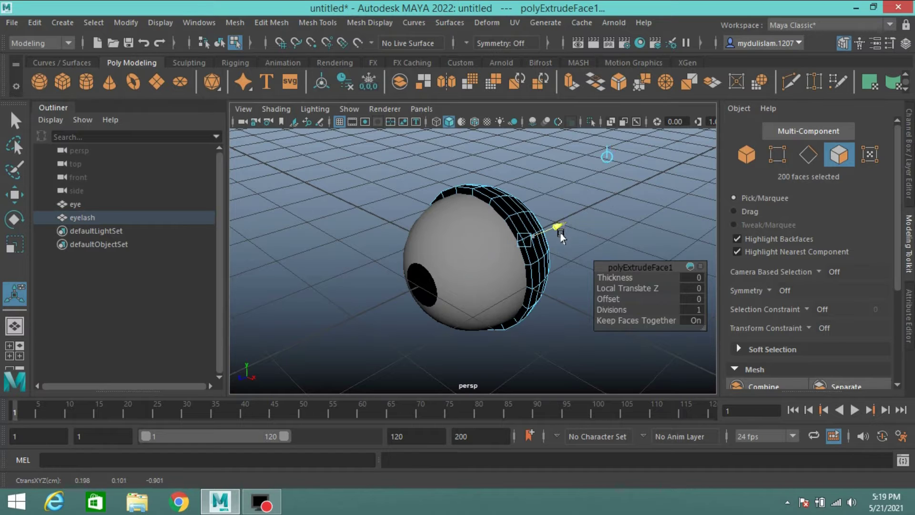
Reverse the eyelash normals, then select both the eye and eyelash
click(739, 158)
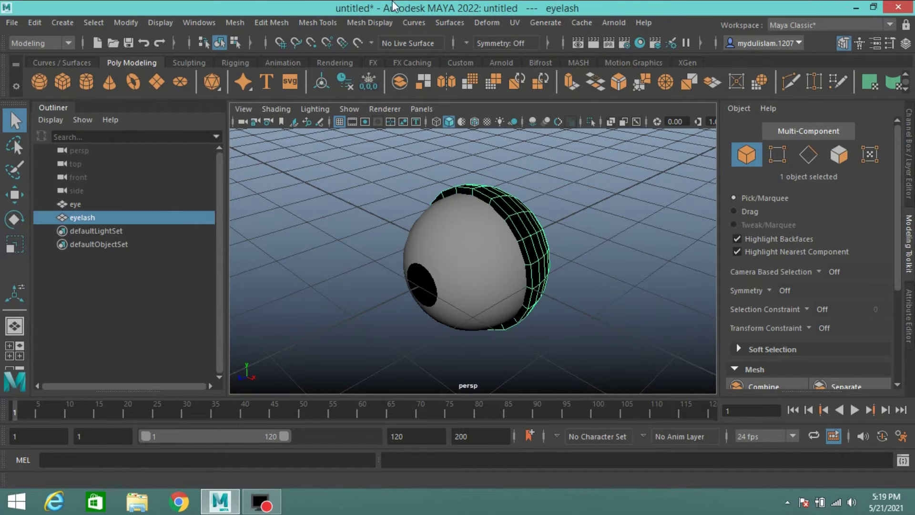
click(353, 21)
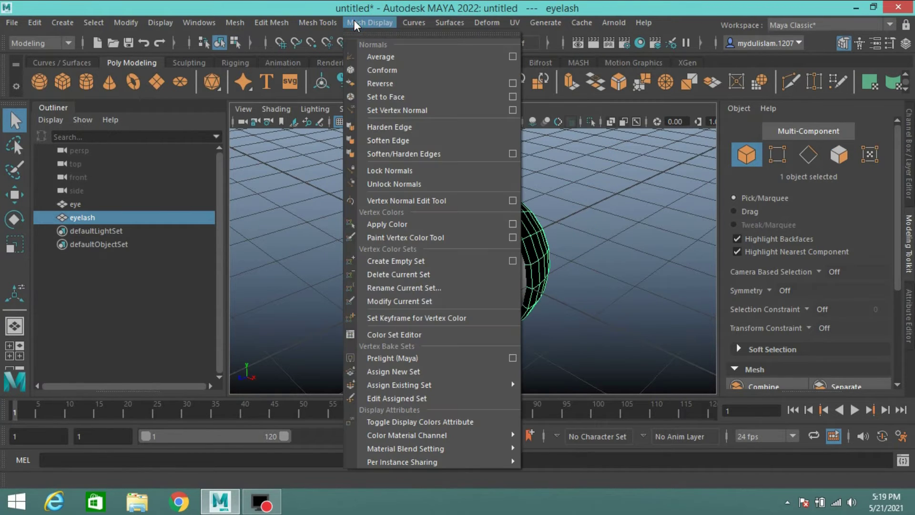
click(377, 88)
key(r)
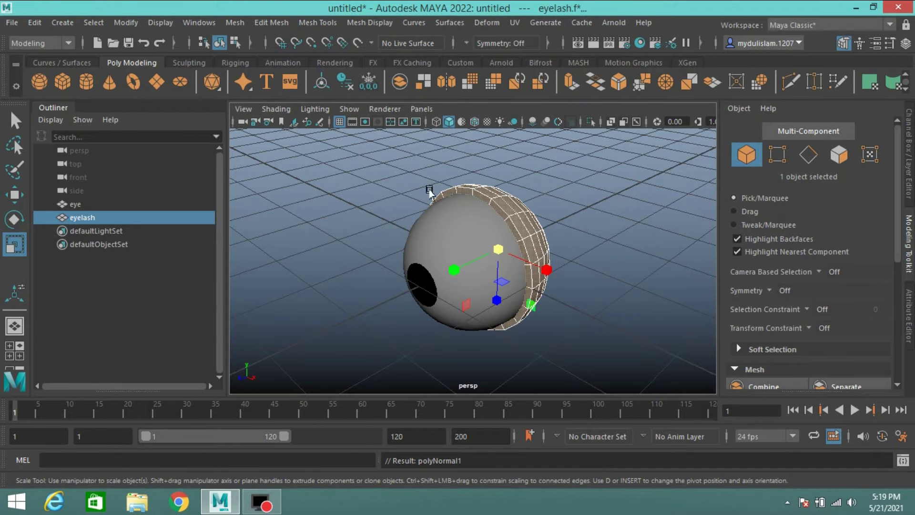
drag(414, 190, 560, 307)
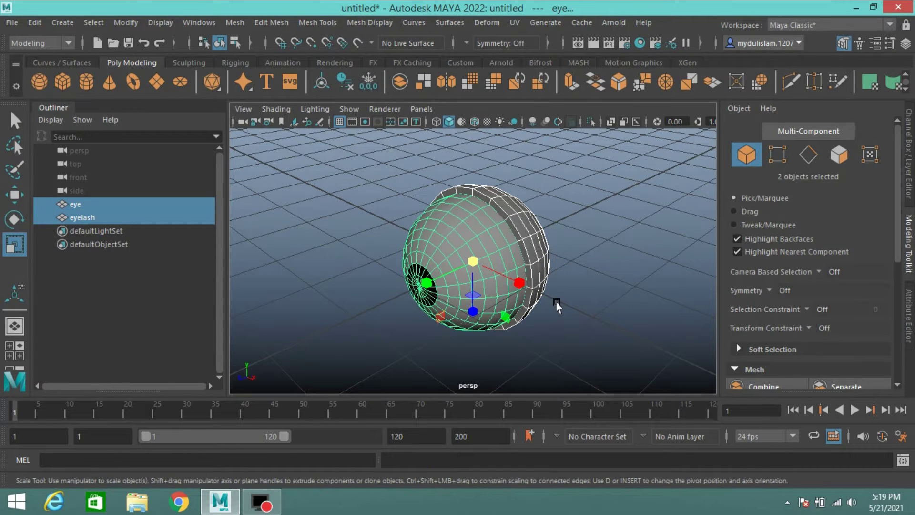
Delete the eye and eyelash history and move both up 3 units in Y
click(34, 22)
click(241, 181)
key(space)
key(space)
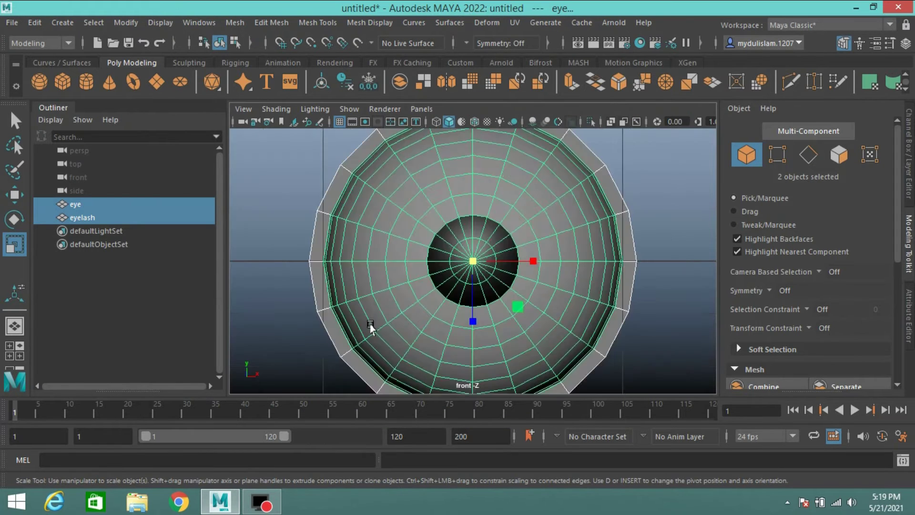
scroll(371, 325, down, 3)
click(15, 194)
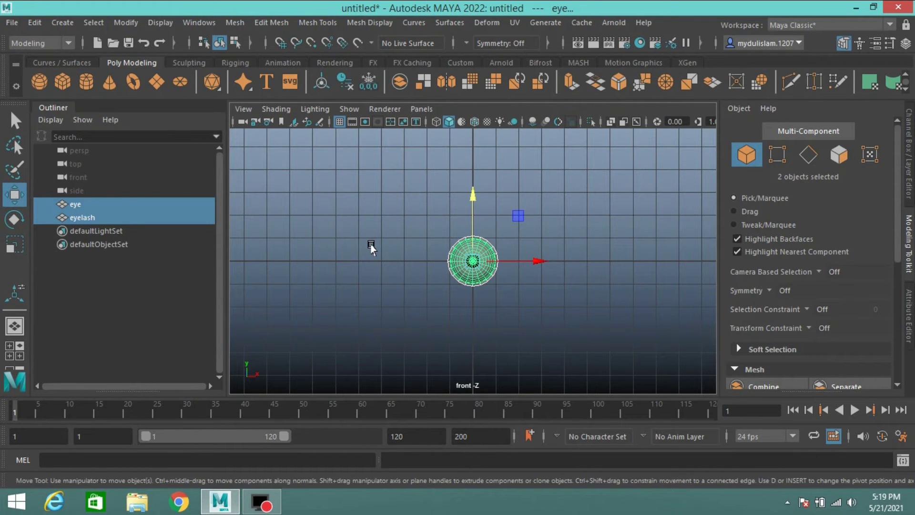
drag(472, 202, 472, 238)
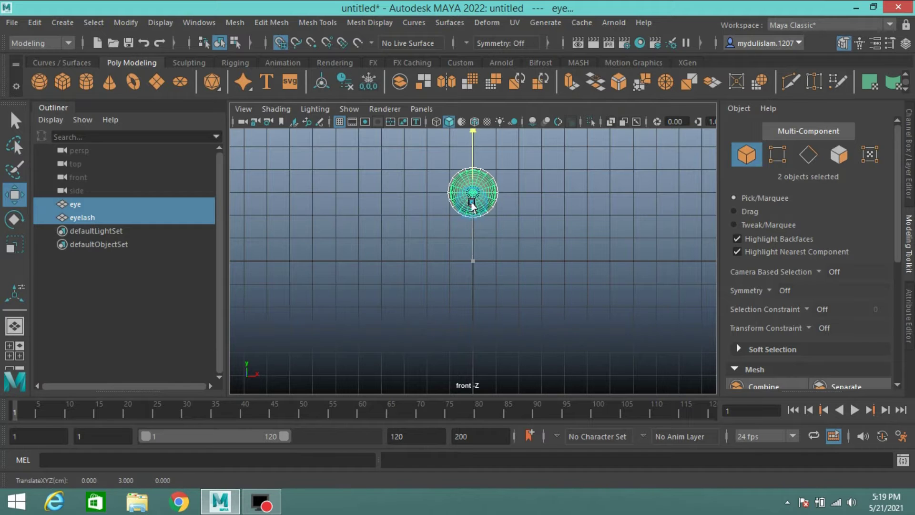
Back in perspective view, freeze the transformations of the eye and eyelash
key(space)
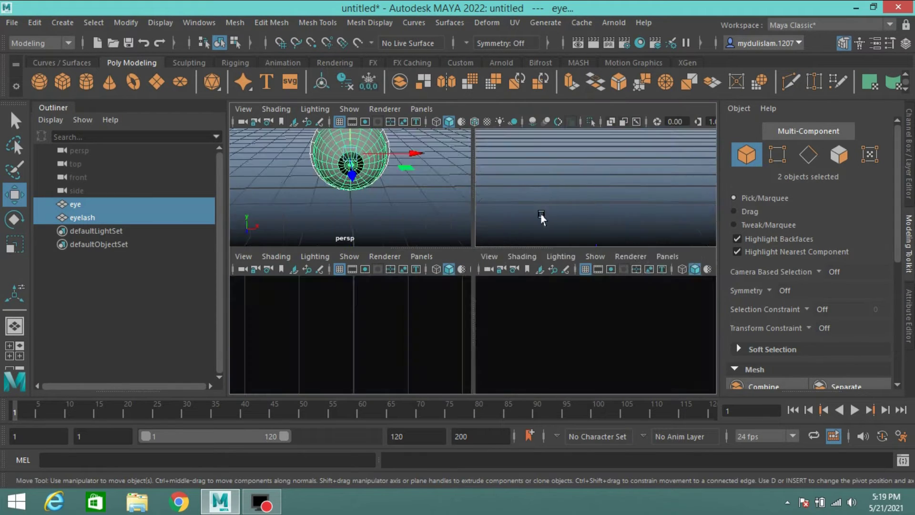
key(space)
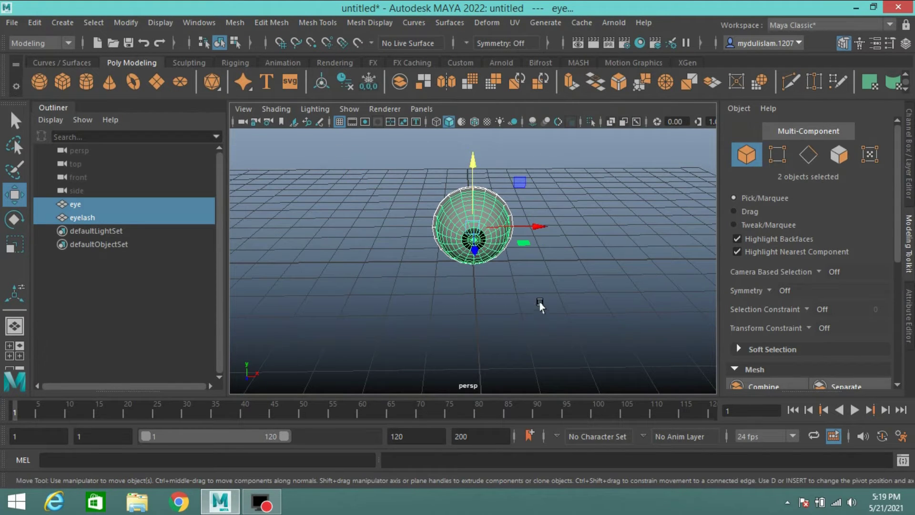
click(115, 22)
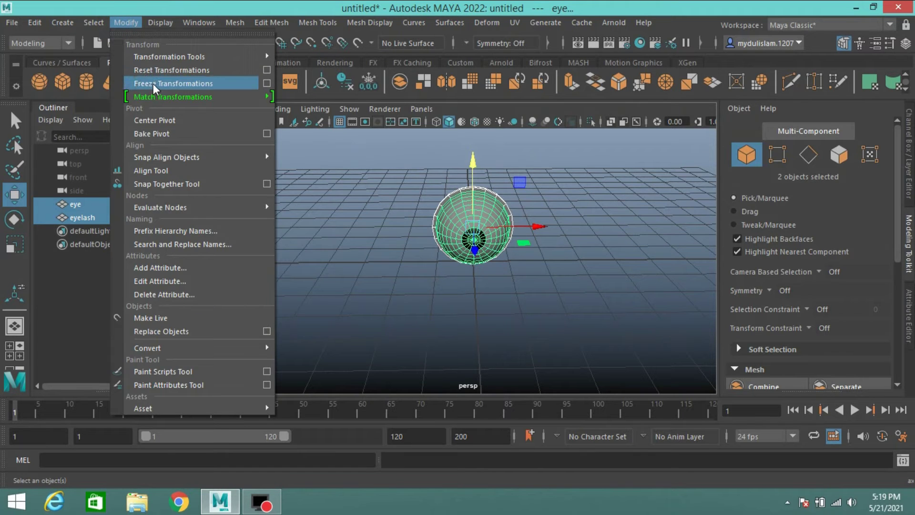
click(153, 83)
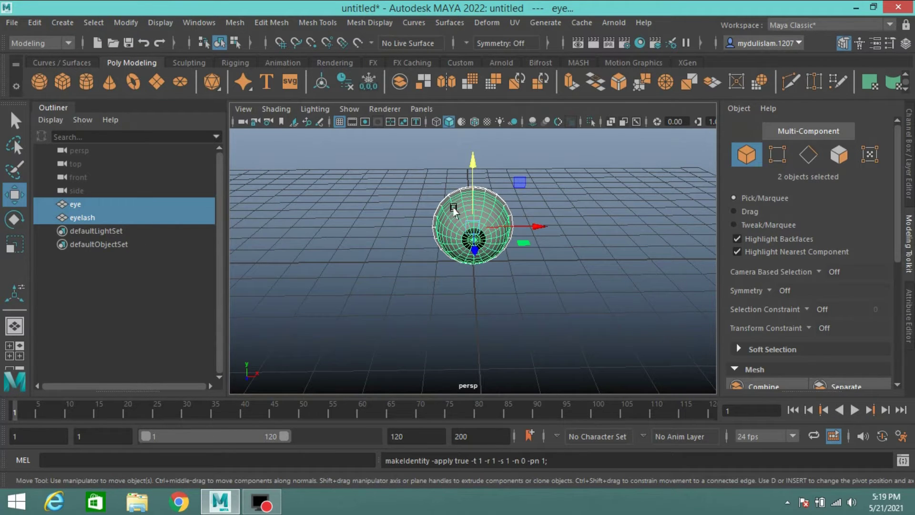
Create a 2×2×2 lattice around the eye with outside lattice set to transform all points
click(479, 21)
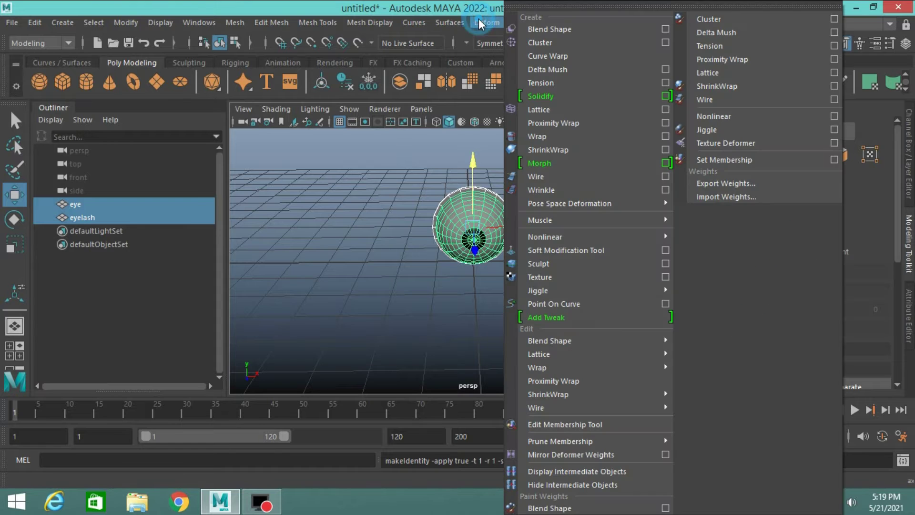
click(665, 110)
click(566, 77)
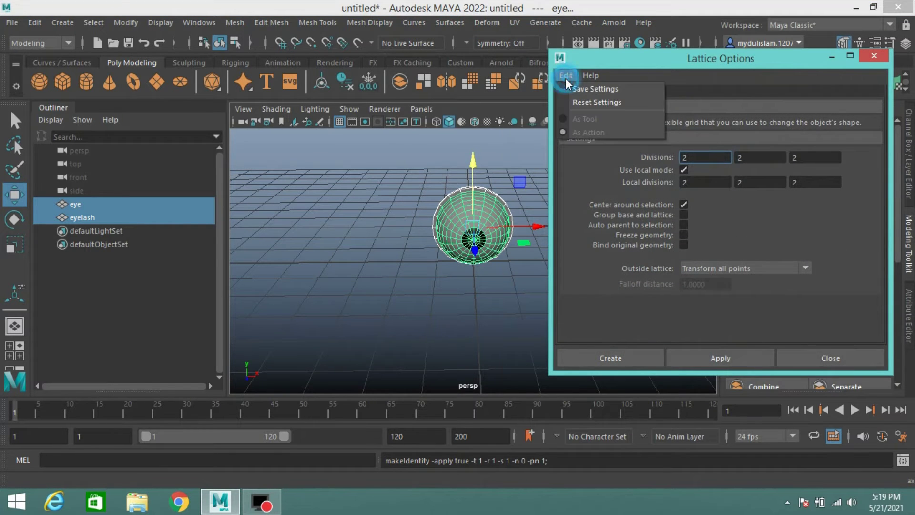
click(574, 103)
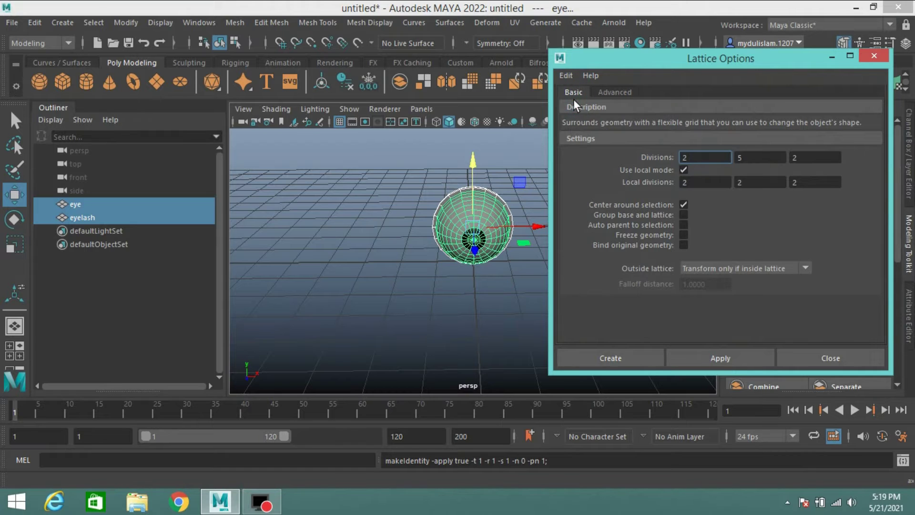
double_click(759, 158)
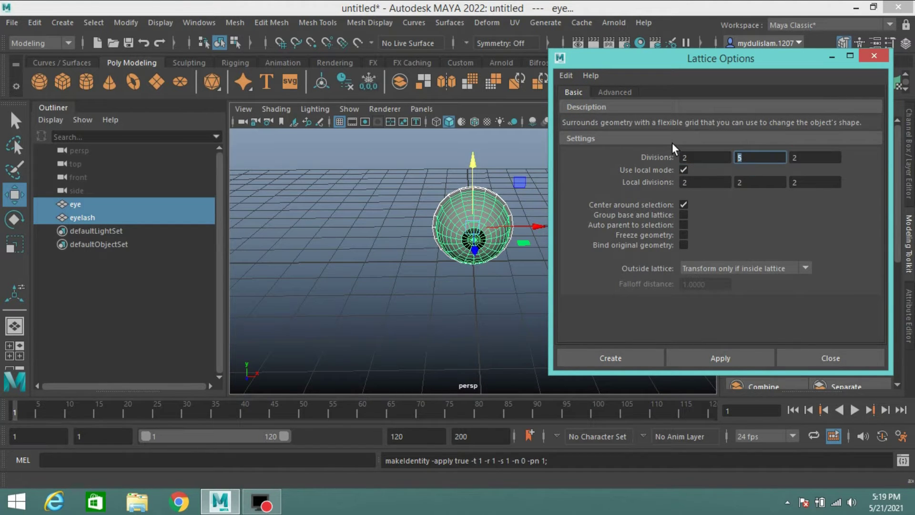
text(2)
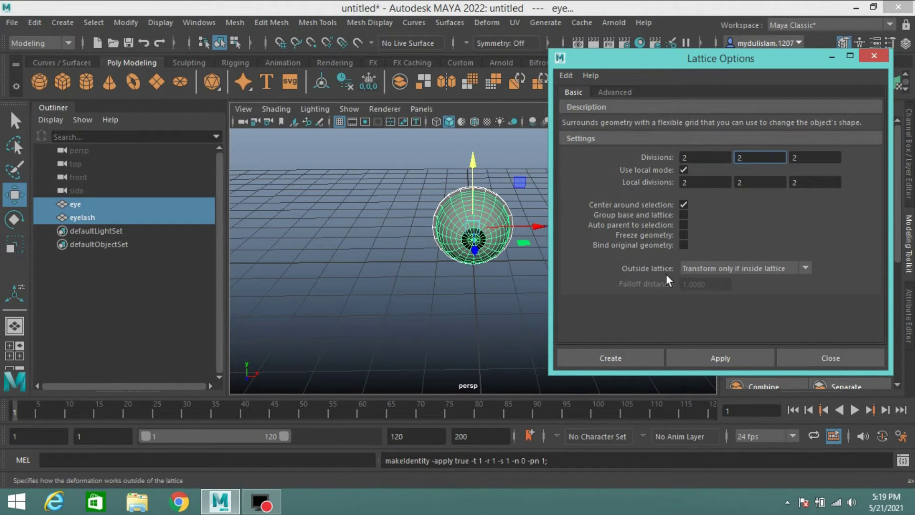
click(723, 268)
click(711, 297)
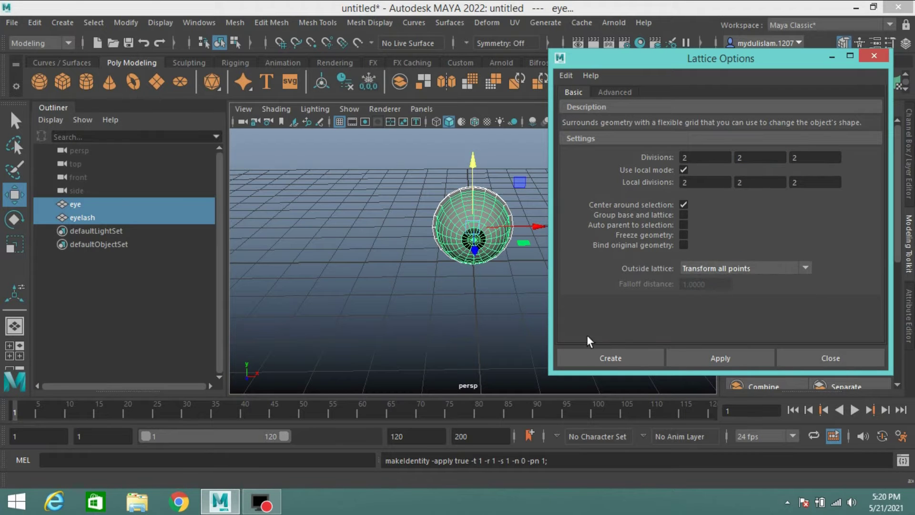
click(597, 356)
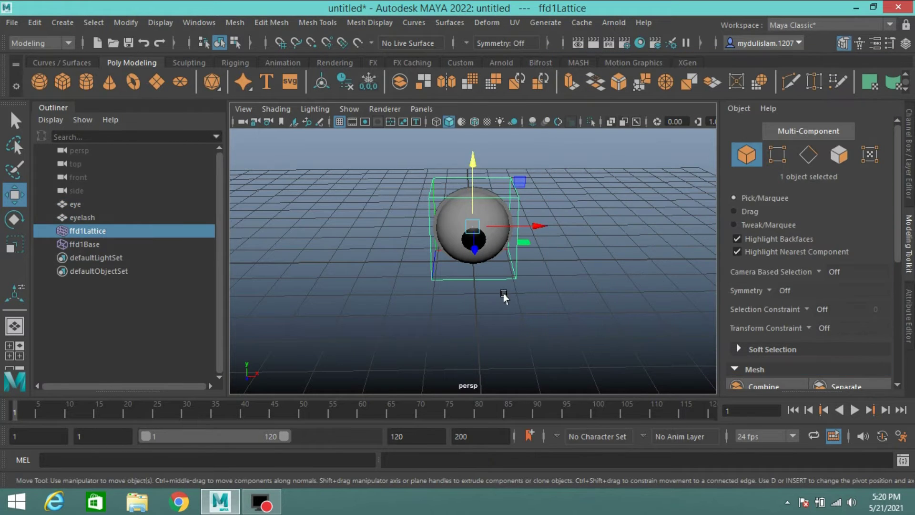
Assign the eyelash a new Lambert material, lambert3, coloured muted red (H 4.616, S 0.571, V 0.718)
mouse_move(559, 294)
alt+mouse_down()
mouse_move(470, 298)
mouse_move(489, 299)
alt+mouse_up()
scroll(489, 299, up, 3)
click(525, 202)
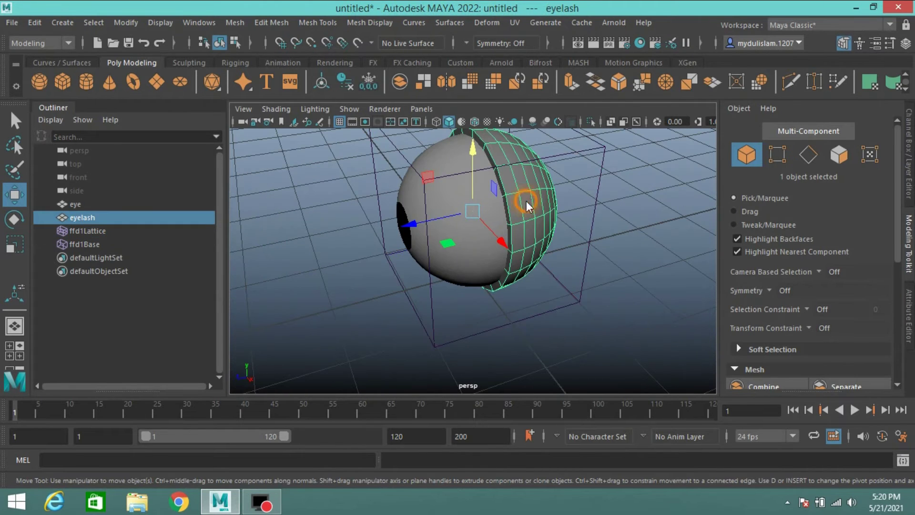
right_click(526, 201)
click(513, 475)
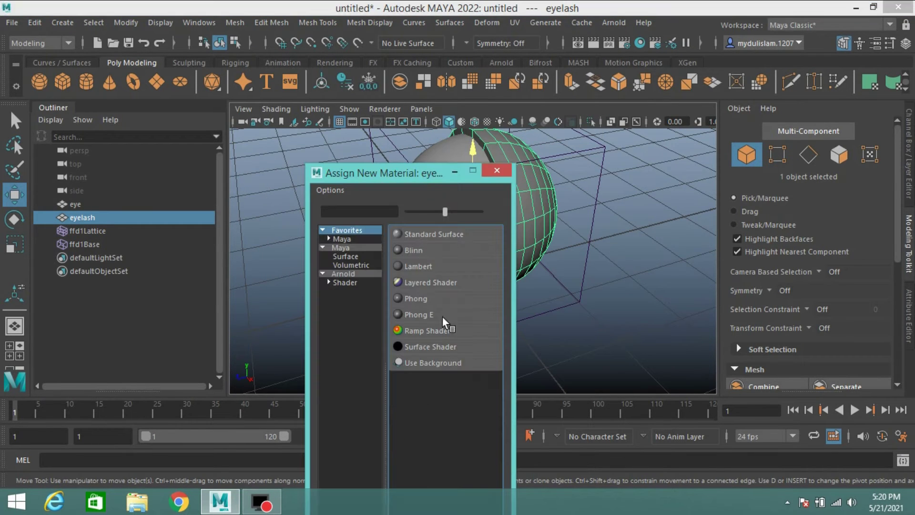
click(425, 262)
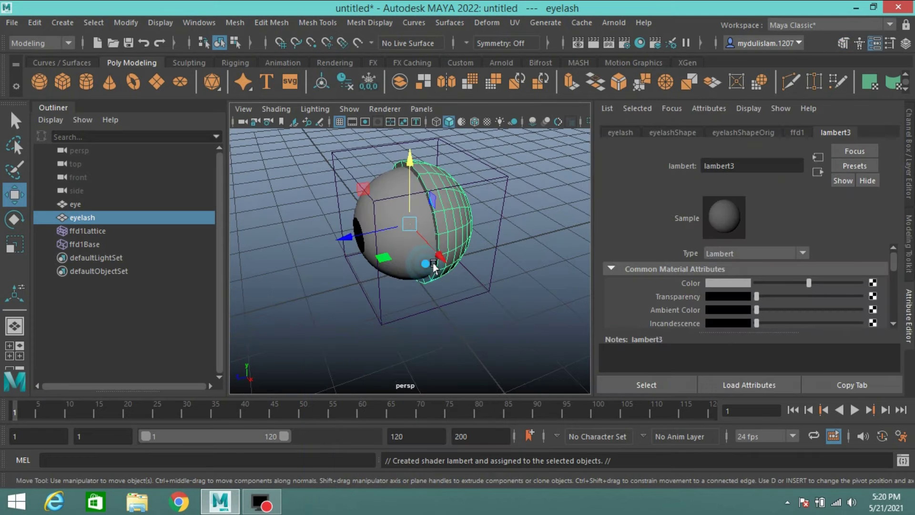
click(722, 280)
click(648, 271)
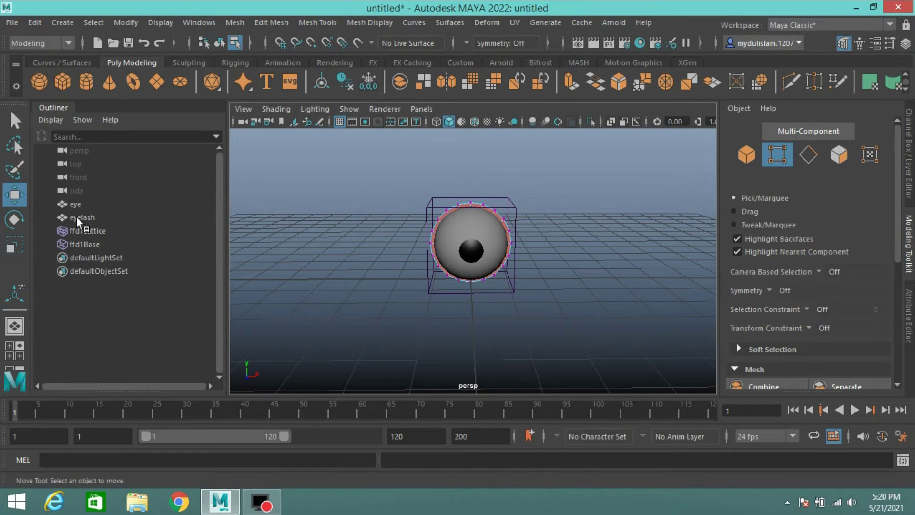
Raise ffd1Lattice's top points to stretch the eye, then undo and return to object mode
click(81, 228)
click(744, 154)
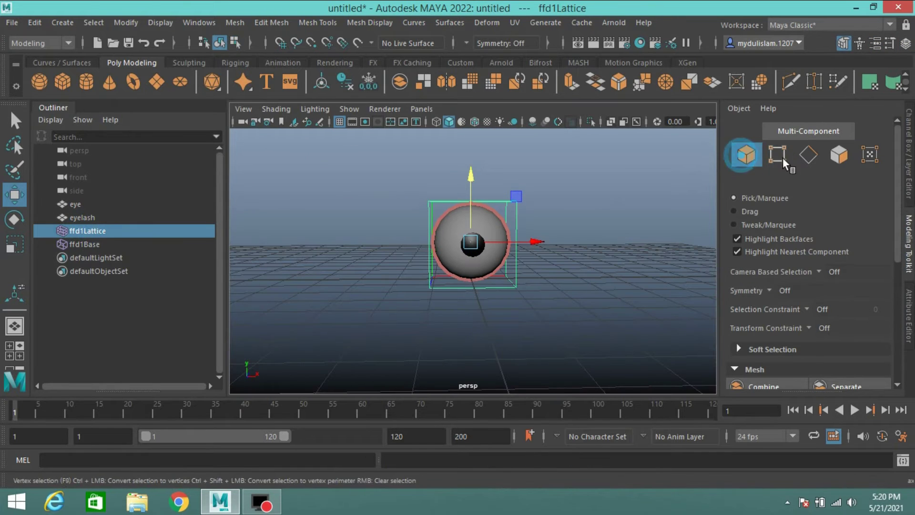
click(778, 154)
drag(370, 150, 577, 248)
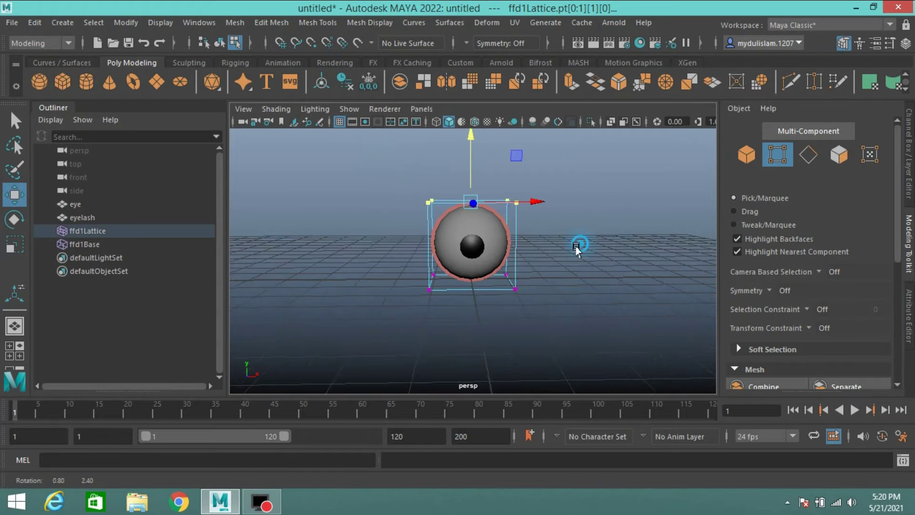
mouse_move(470, 170)
mouse_down()
mouse_move(481, 152)
mouse_move(503, 160)
mouse_move(479, 190)
mouse_move(479, 210)
mouse_up()
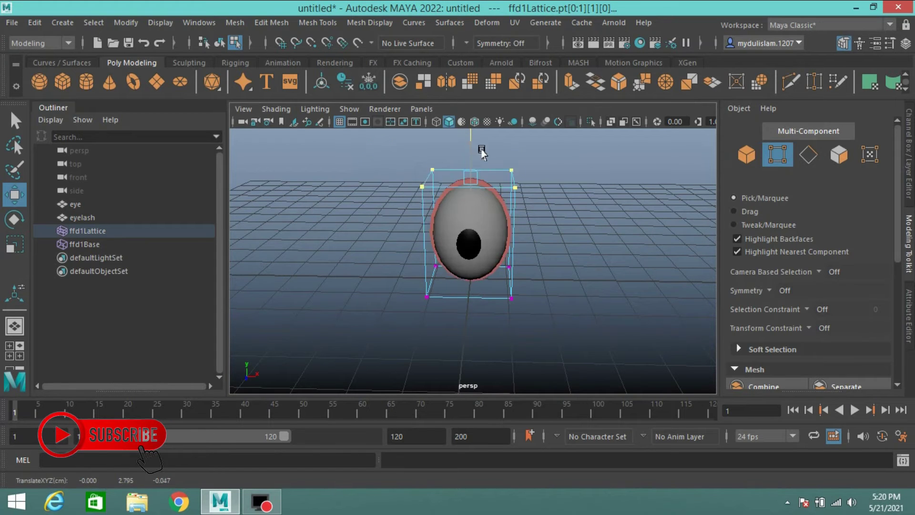
key(ctrl+z)
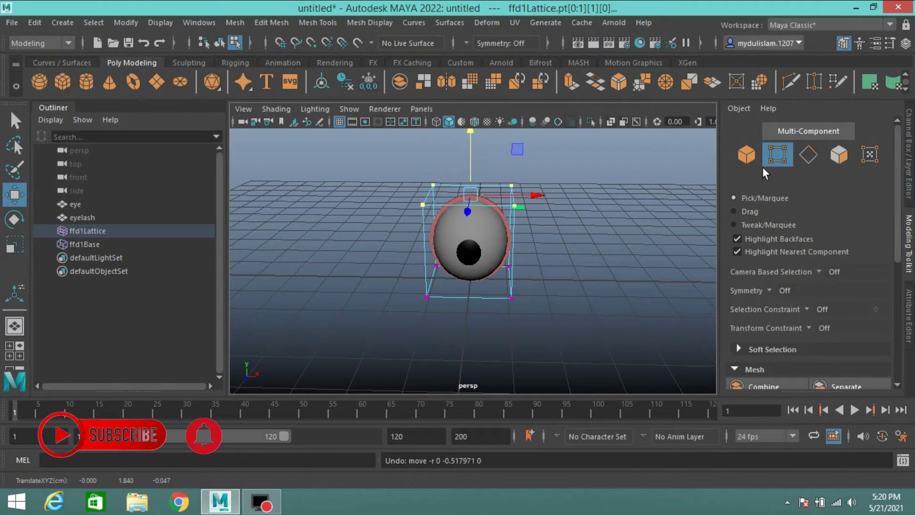
click(747, 160)
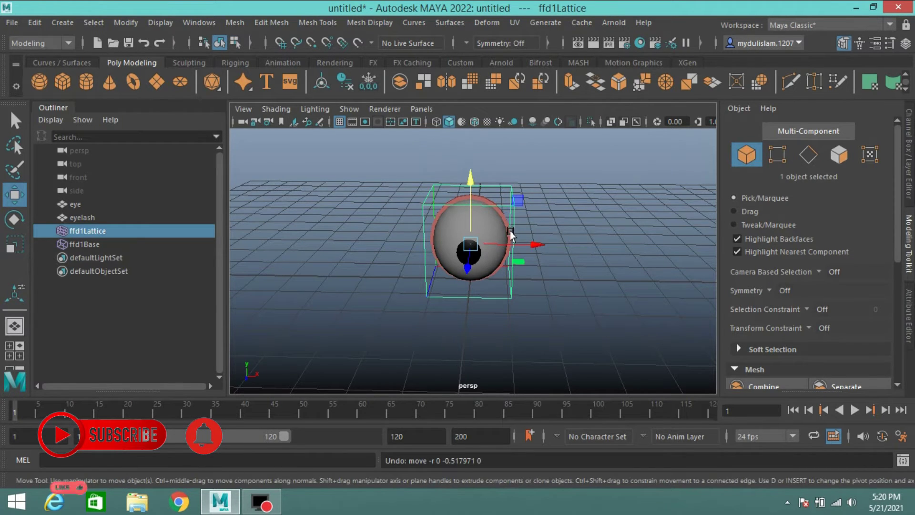
Switch to the Rigging menu set and create a two-joint chain beside and below the eye
click(66, 43)
click(47, 70)
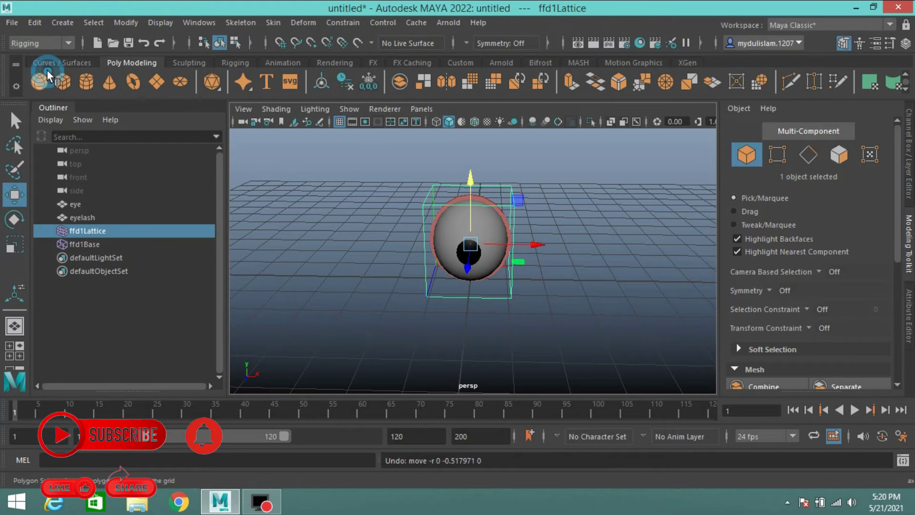
click(243, 21)
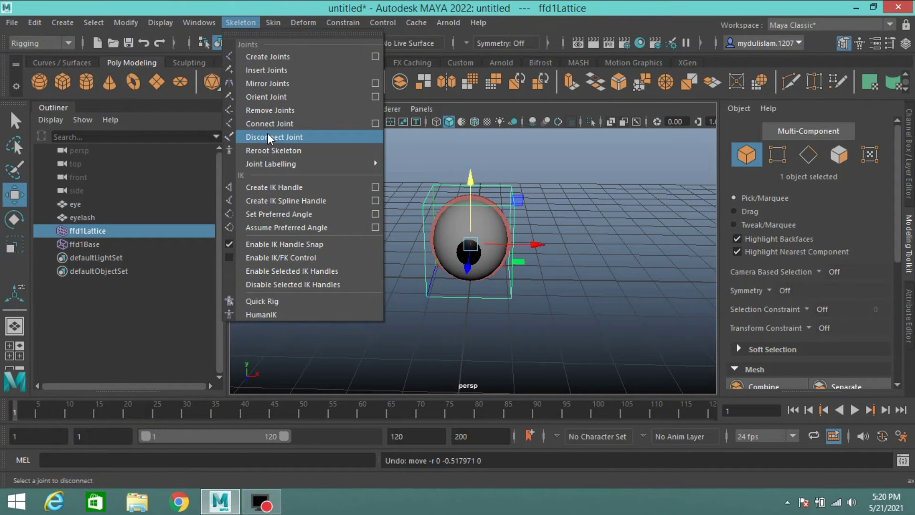
click(270, 57)
alt+drag(425, 159, 507, 286)
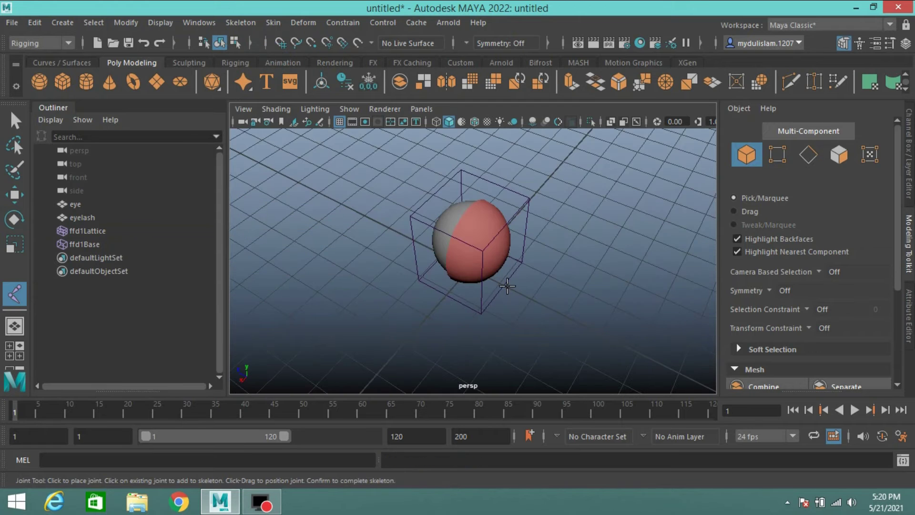
click(506, 284)
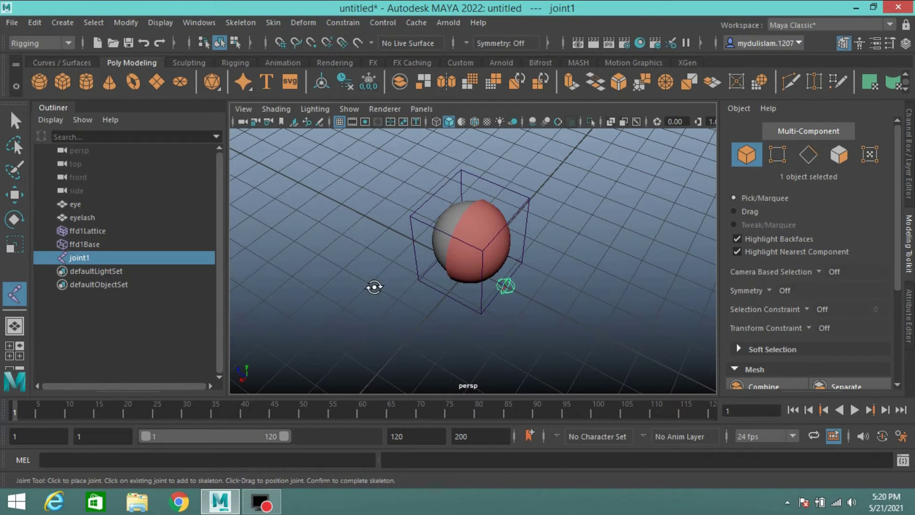
alt+drag(374, 286, 555, 284)
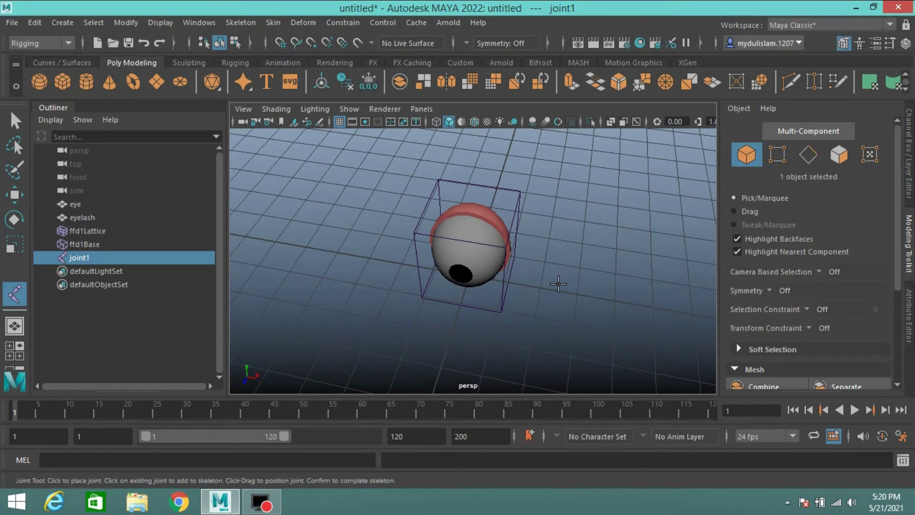
click(459, 304)
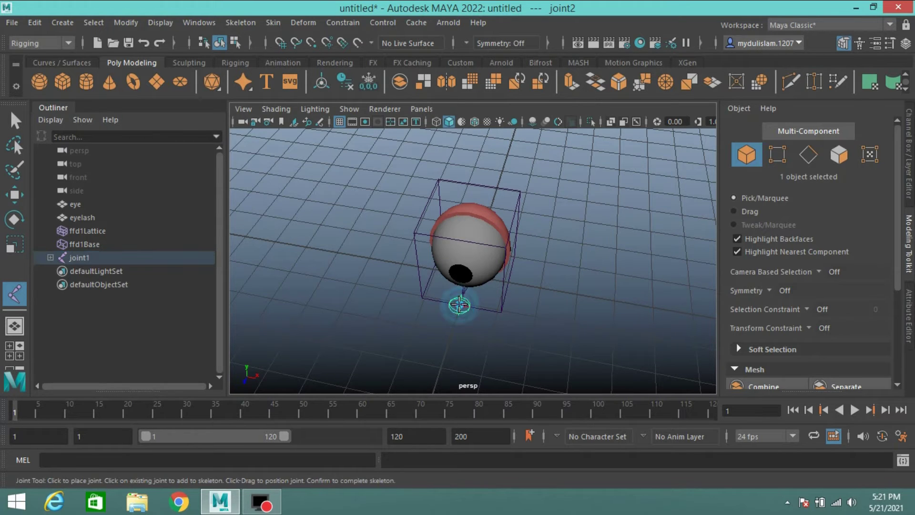
key(Return)
Duplicate the joint chain as joint3 and raise it above the eyeball
key(w)
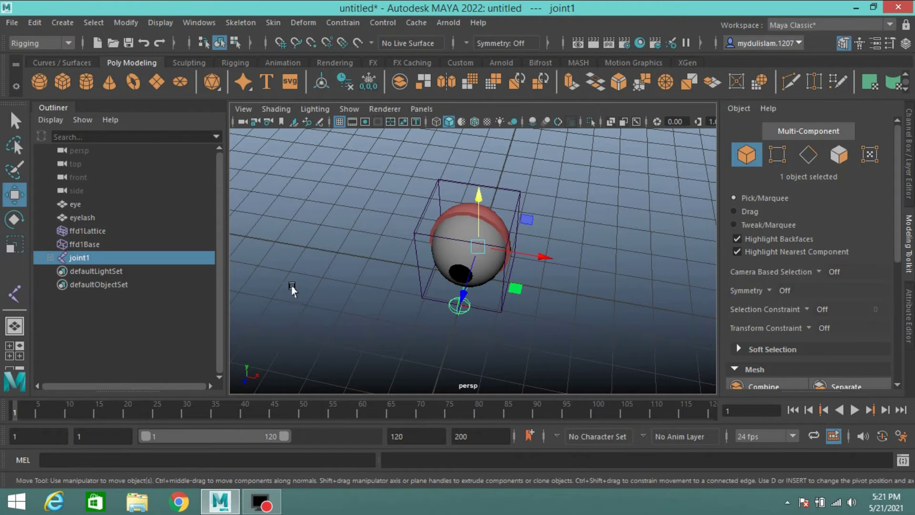
key(ctrl+d)
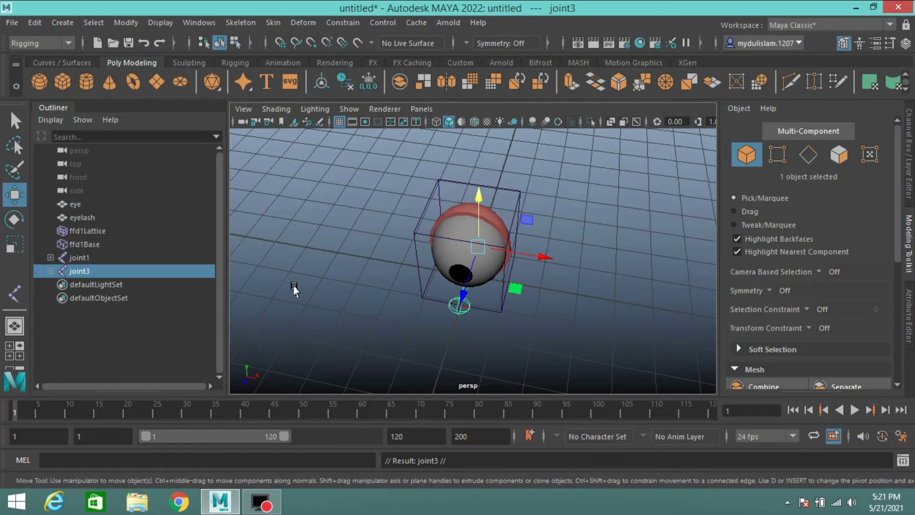
key(v)
drag(483, 193, 480, 173)
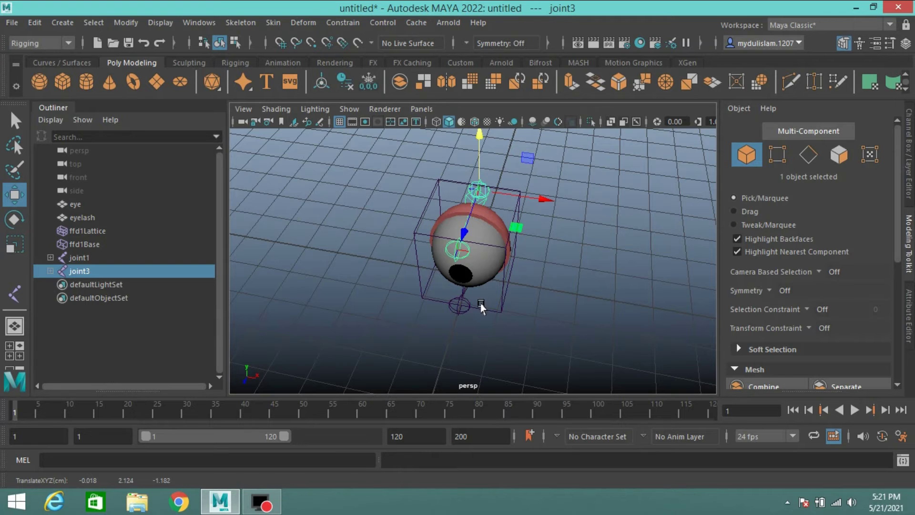
alt+drag(481, 308, 487, 241)
mouse_move(474, 152)
mouse_down()
mouse_move(473, 139)
mouse_move(421, 279)
mouse_up()
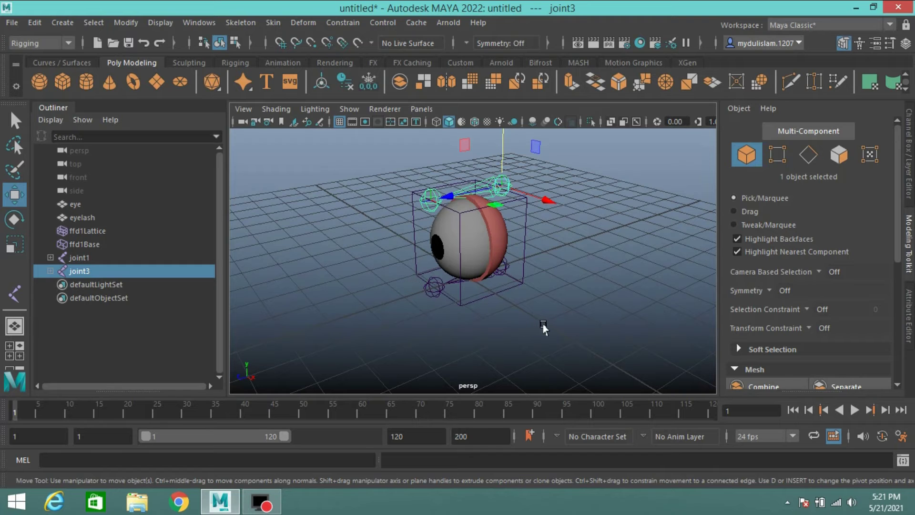
alt+drag(566, 323, 480, 323)
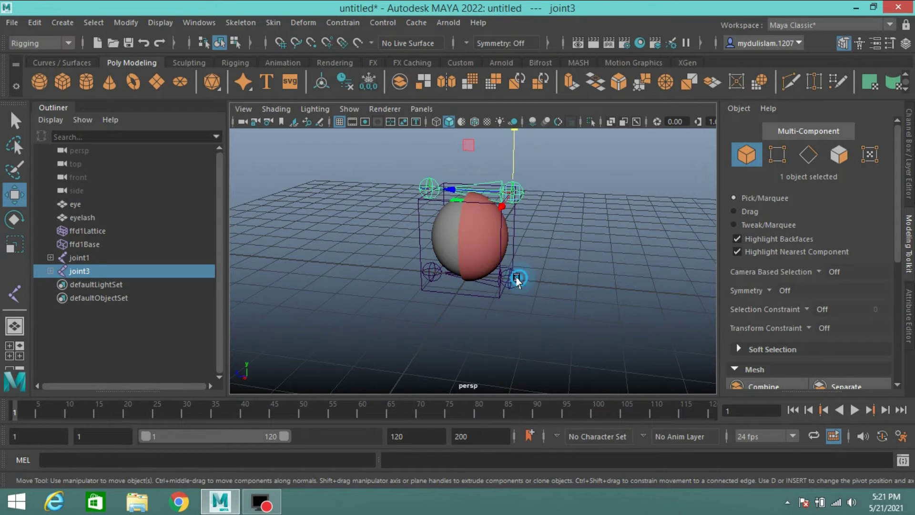
shift+click(511, 280)
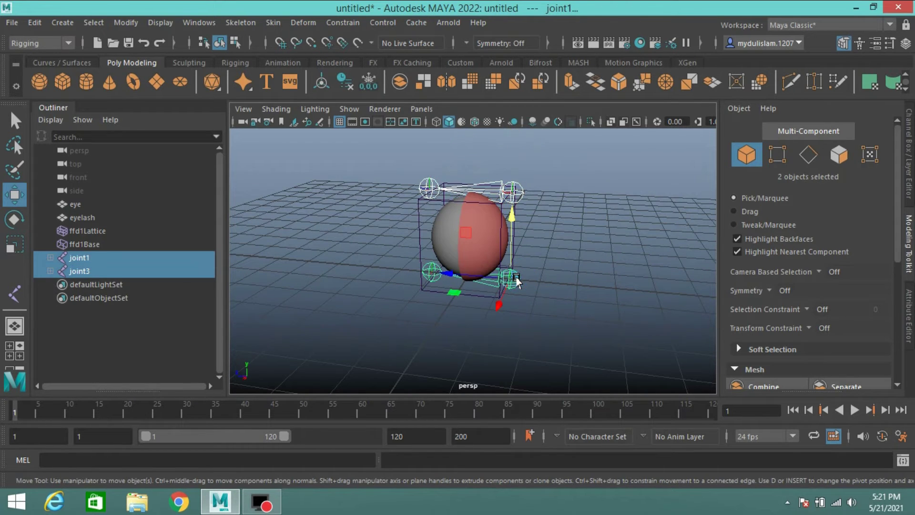
Smooth-bind ffd1Lattice to joint1 and joint3, then nudge joint3 to test the deformation
ctrl+click(95, 231)
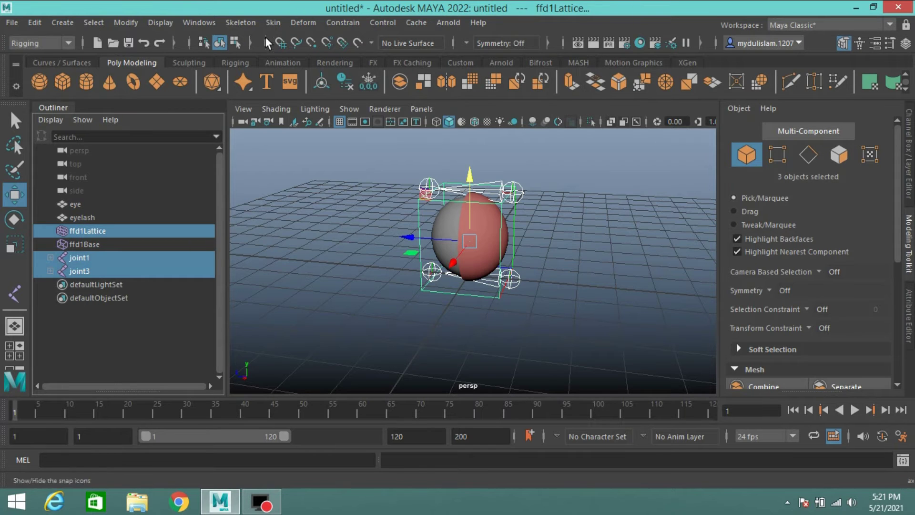
click(273, 23)
click(290, 55)
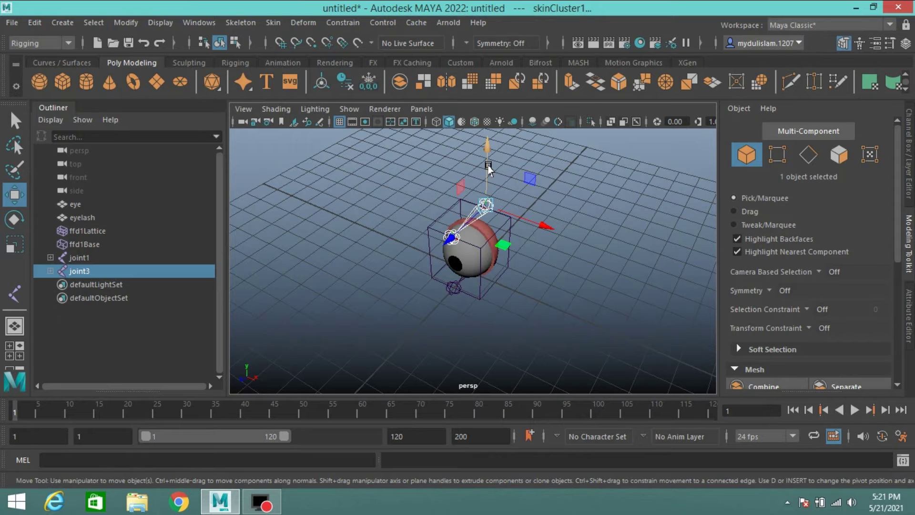
mouse_move(488, 167)
mouse_down()
mouse_move(493, 189)
mouse_move(493, 165)
mouse_up()
Create a NURBS circle scaled around the eye and a duplicate raised above it
click(49, 64)
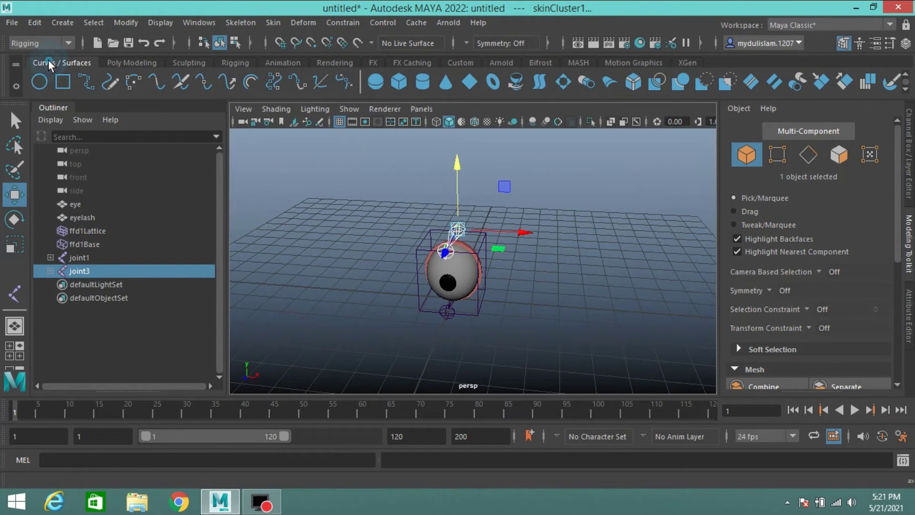
click(39, 81)
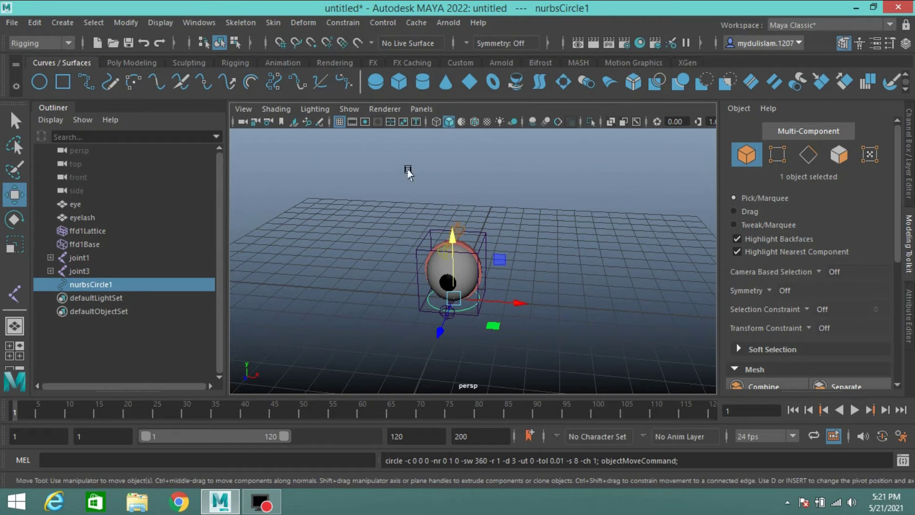
click(14, 244)
drag(453, 299, 489, 314)
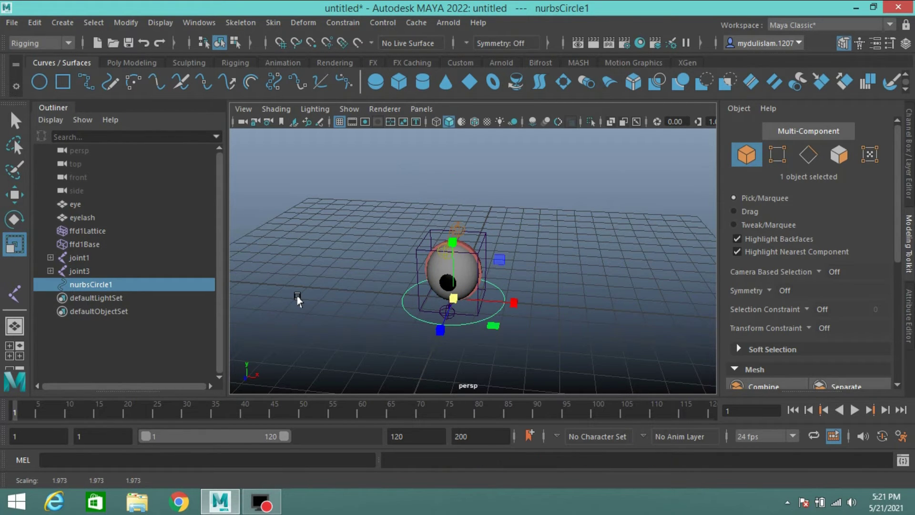
key(ctrl+d)
key(w)
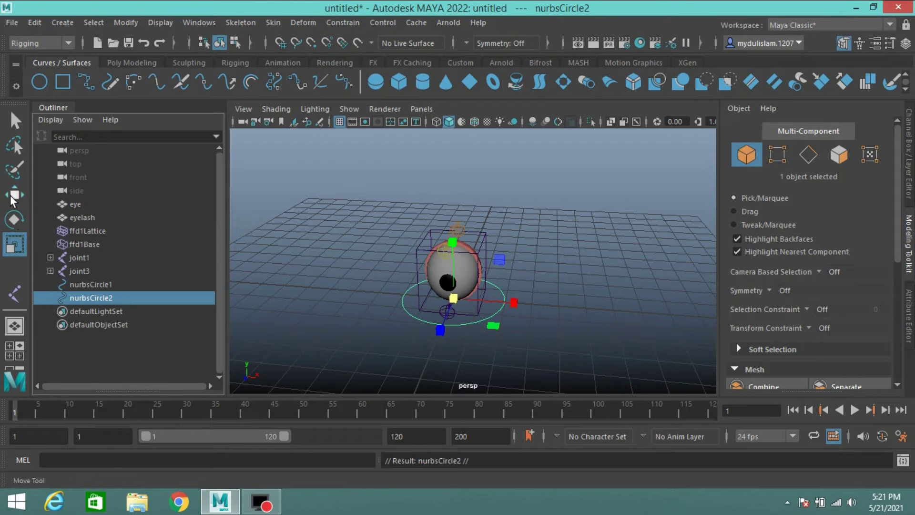
key(v)
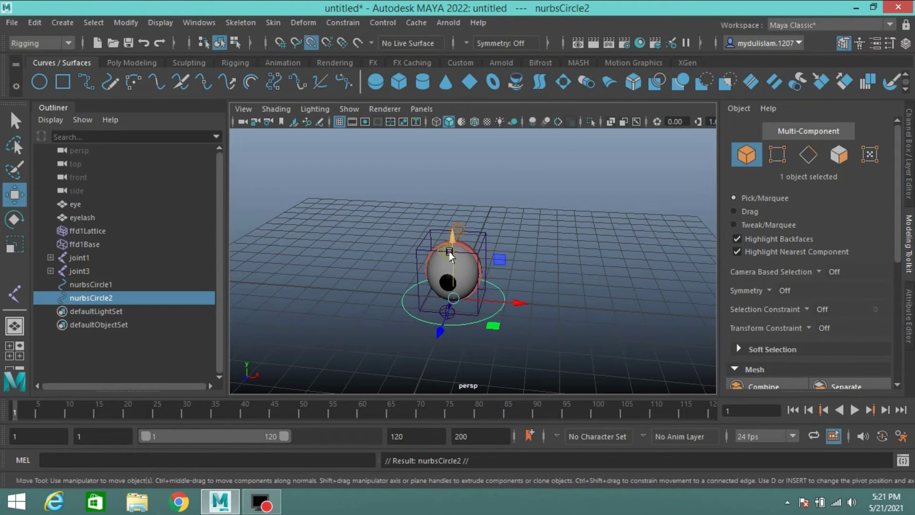
drag(449, 244, 451, 201)
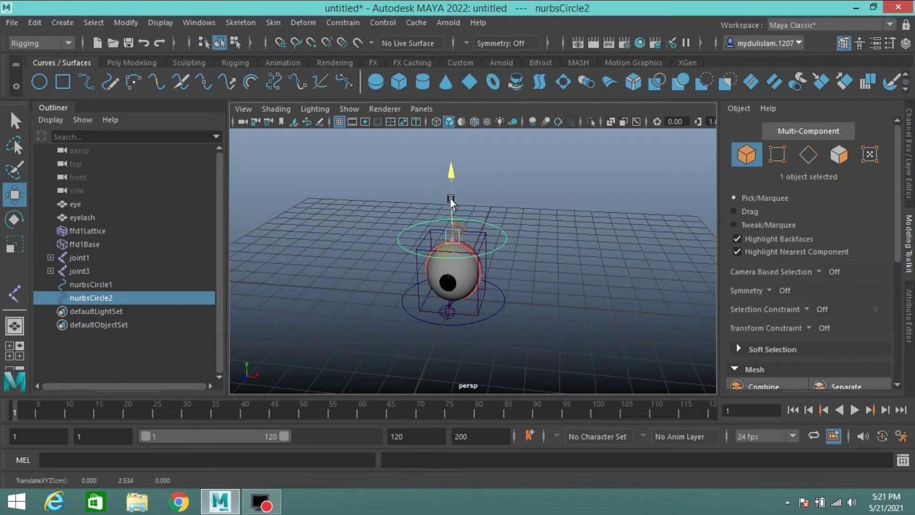
Rename nurbsCircle1 to bottom_ctrl and the second circle to top_ctrl
double_click(80, 285)
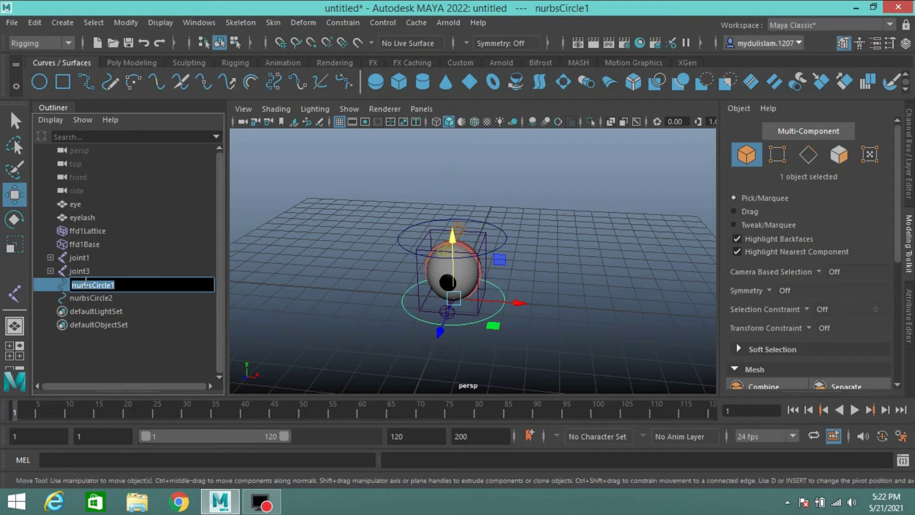
text(bottom_ctrl)
key(Return)
double_click(88, 300)
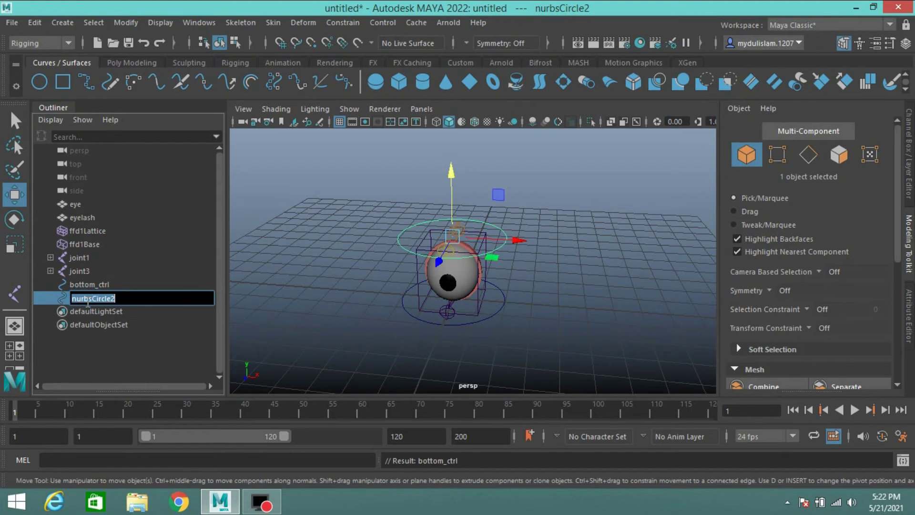
text(top_ctrl)
key(Return)
click(80, 258)
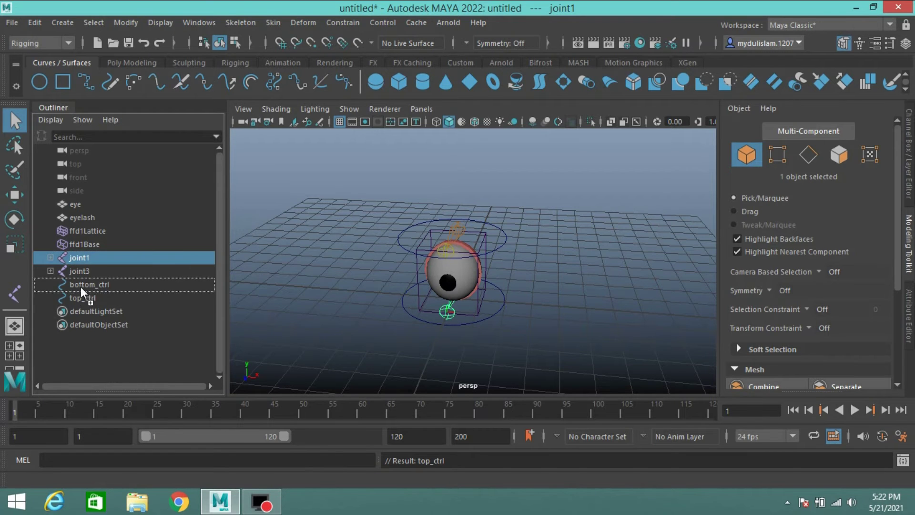
Parent the joints under bottom_ctrl and top_ctrl, then hide the joints
ctrl+click(91, 271)
key(p)
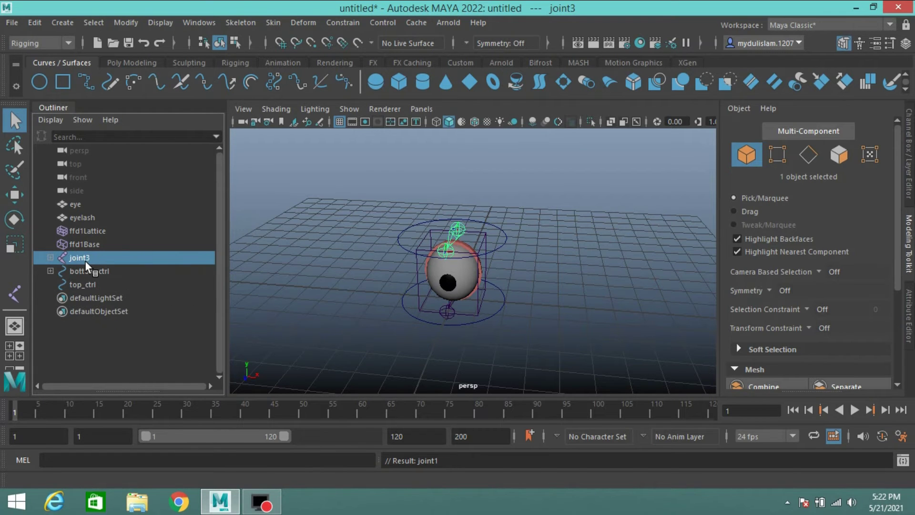
click(95, 260)
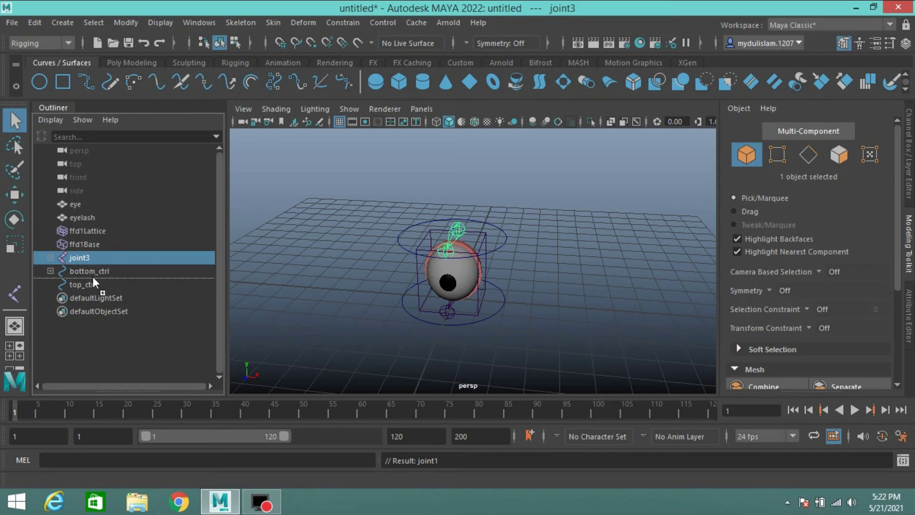
middle_drag(96, 260, 87, 274)
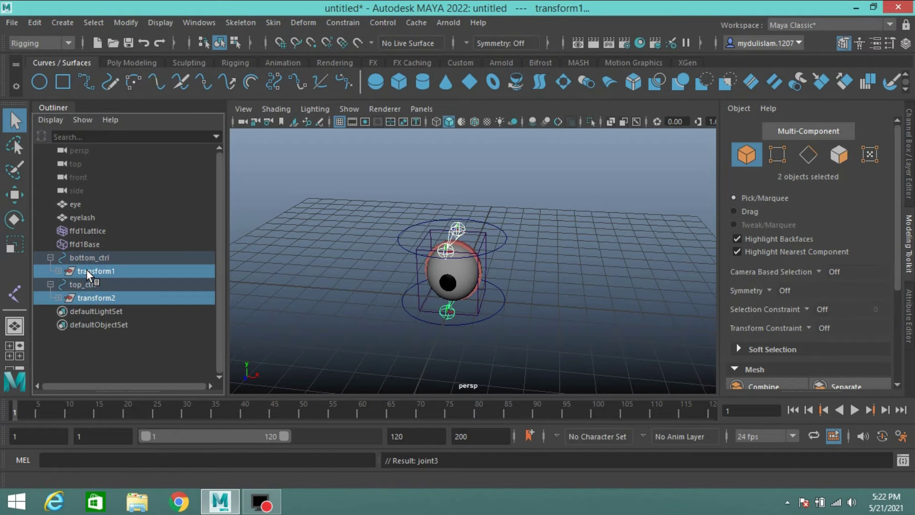
key(ctrl+h)
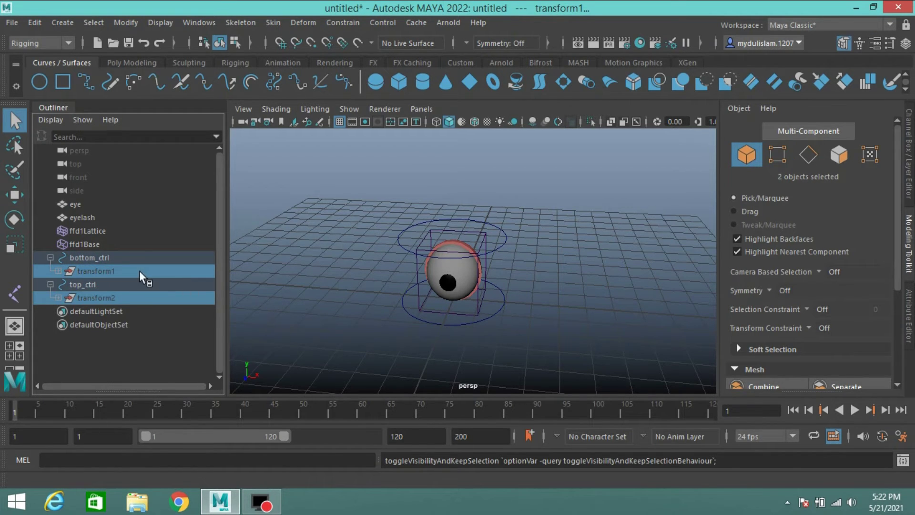
Hide ffd1Lattice, then test-move top_ctrl to check the eye stretches and undo
click(94, 232)
key(ctrl+h)
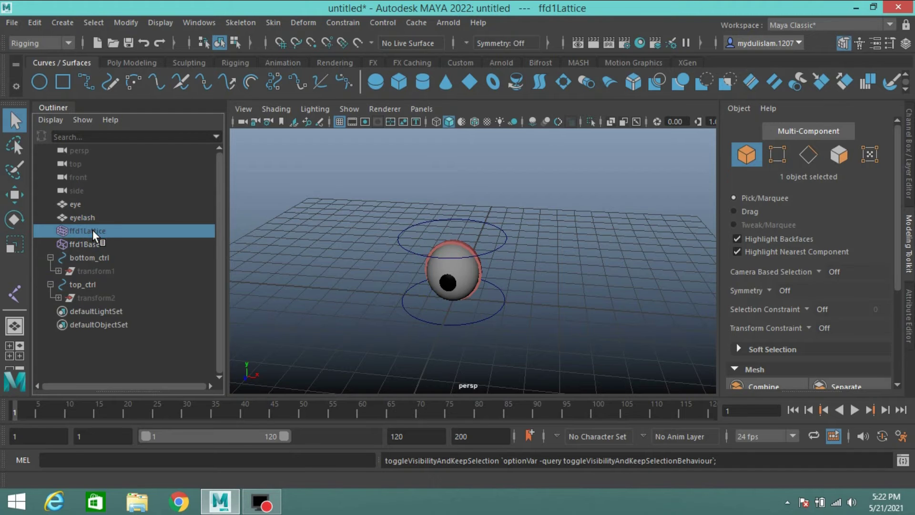
click(489, 250)
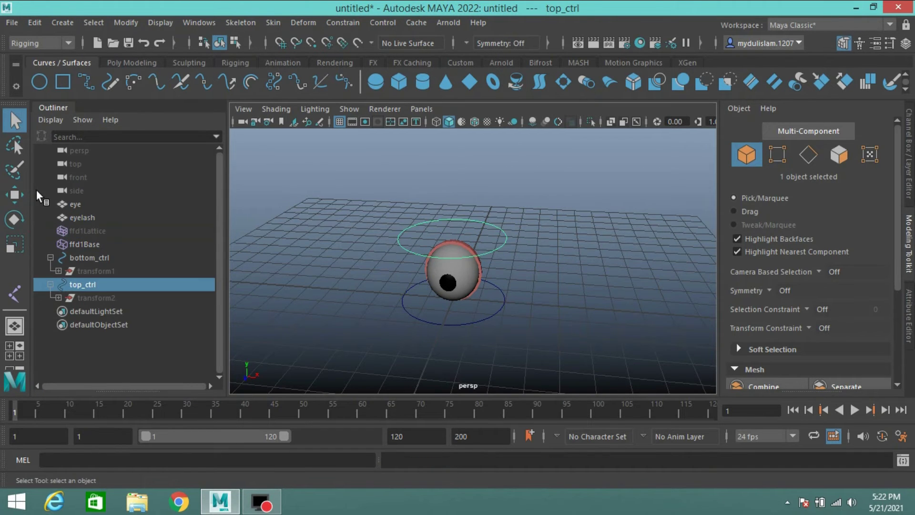
click(14, 194)
drag(449, 204, 455, 195)
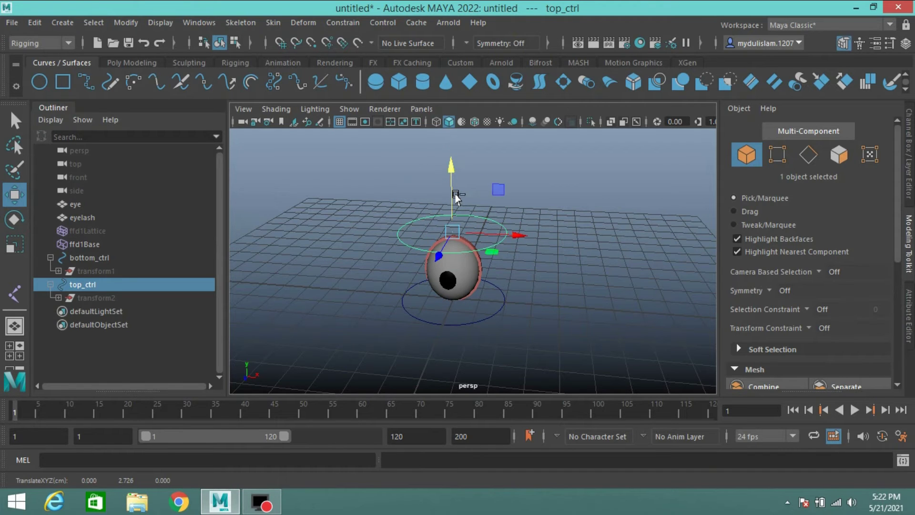
key(ctrl+z)
click(16, 120)
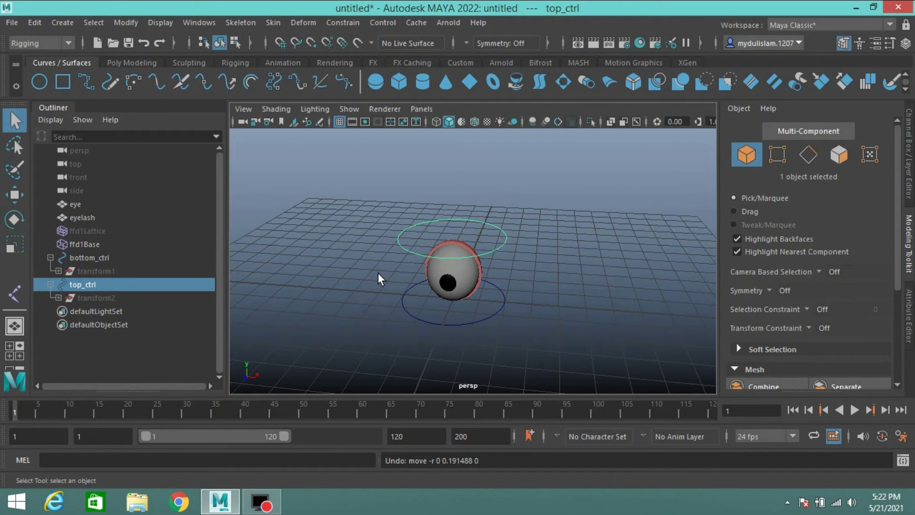
click(495, 246)
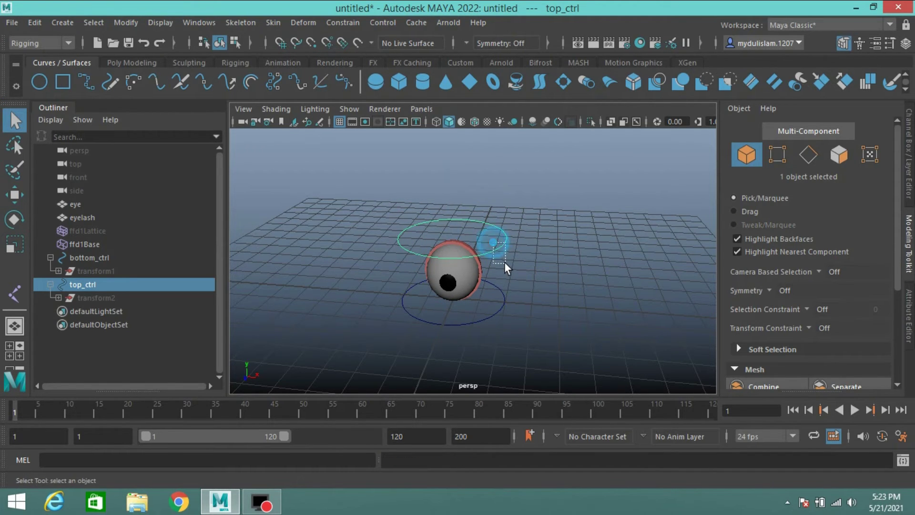
Add a Blink attribute to top_ctrl with minimum 0 and maximum 1
click(123, 23)
click(173, 265)
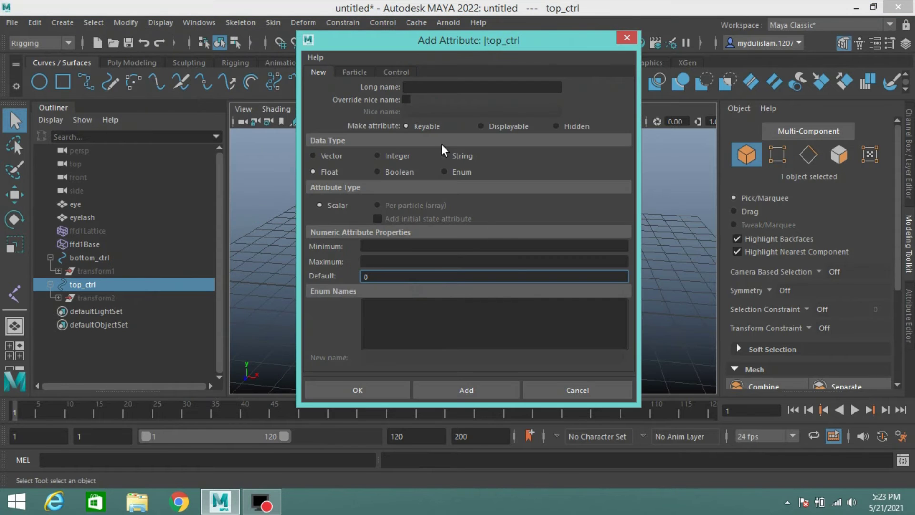
click(441, 87)
text(B)
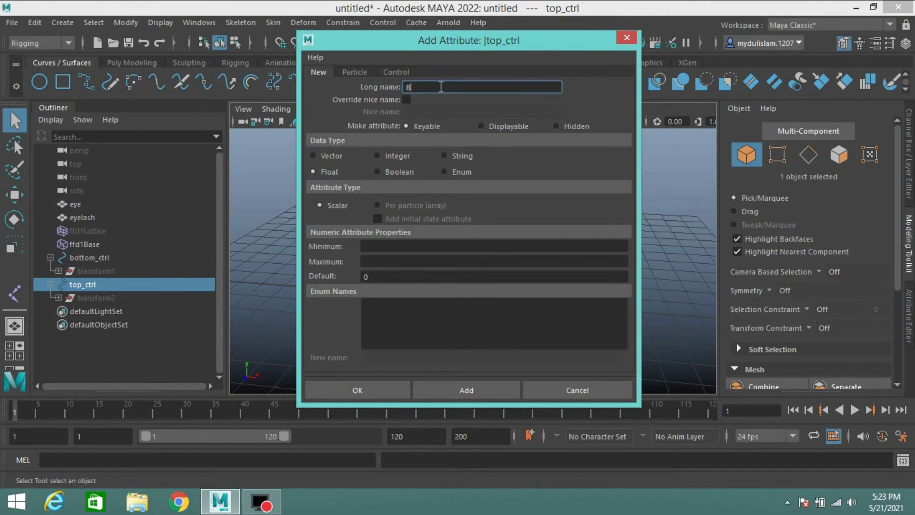
text(link)
click(387, 245)
text(0)
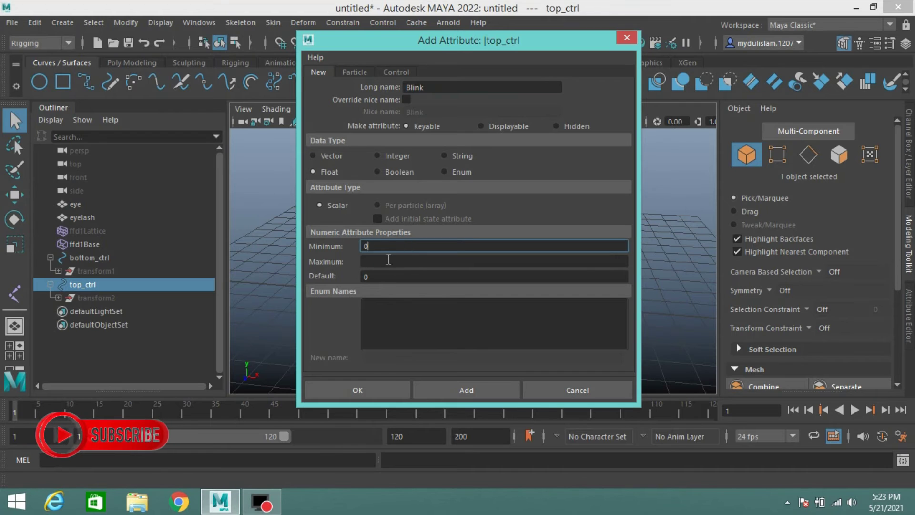
click(388, 261)
text(1)
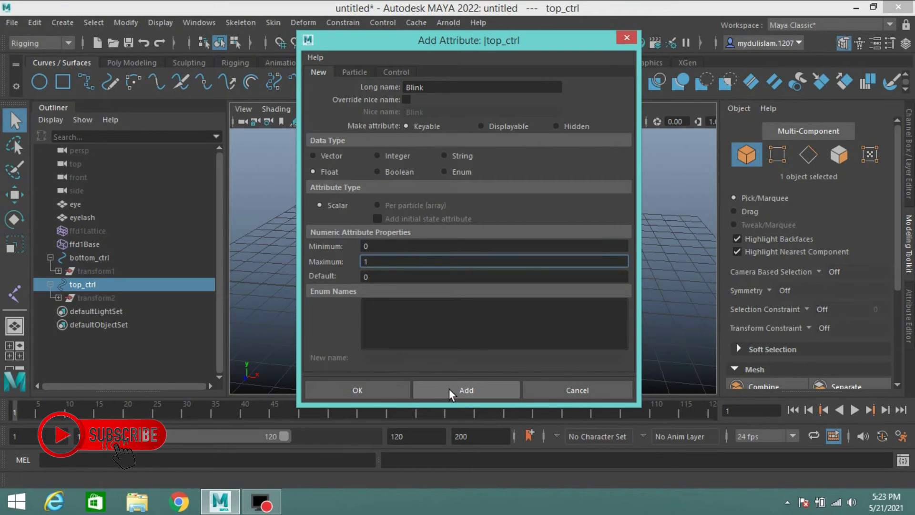
click(466, 389)
Add a Tilt attribute to top_ctrl with minimum -1 and maximum 1
click(444, 87)
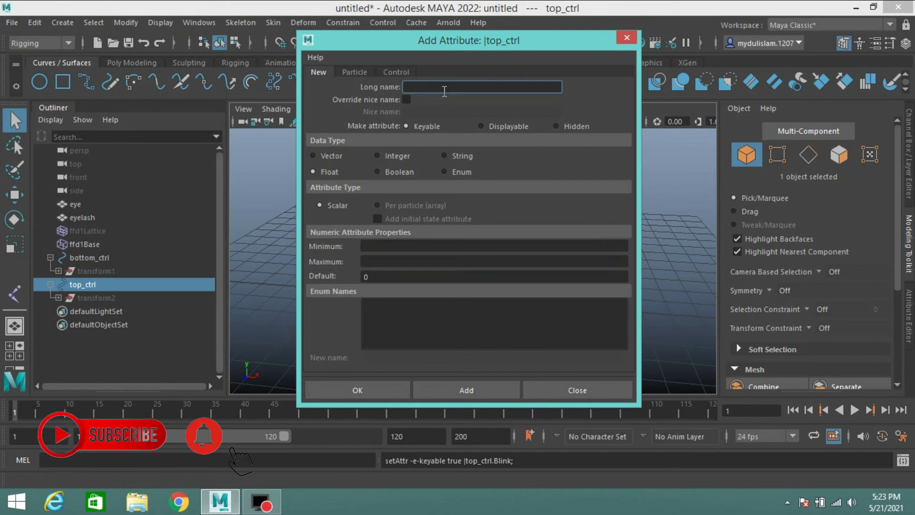
text(T)
text(ilt)
click(375, 245)
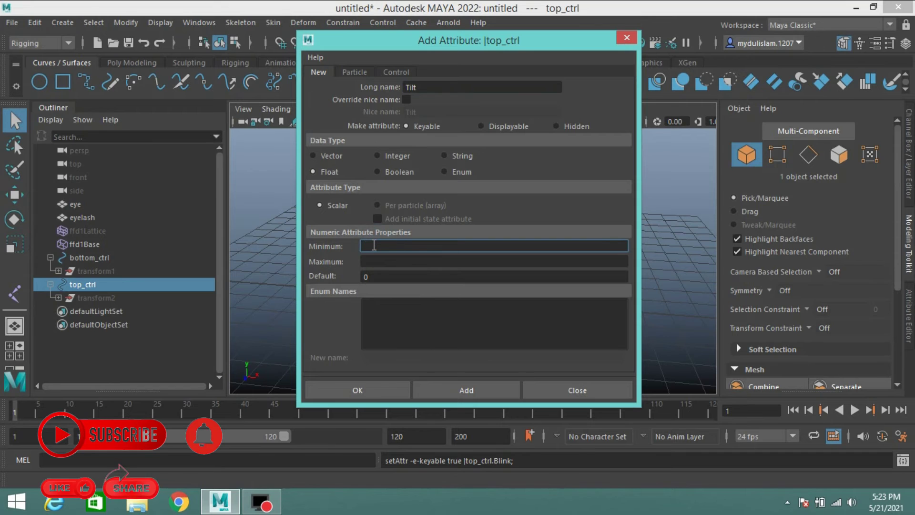
text(-1)
click(367, 263)
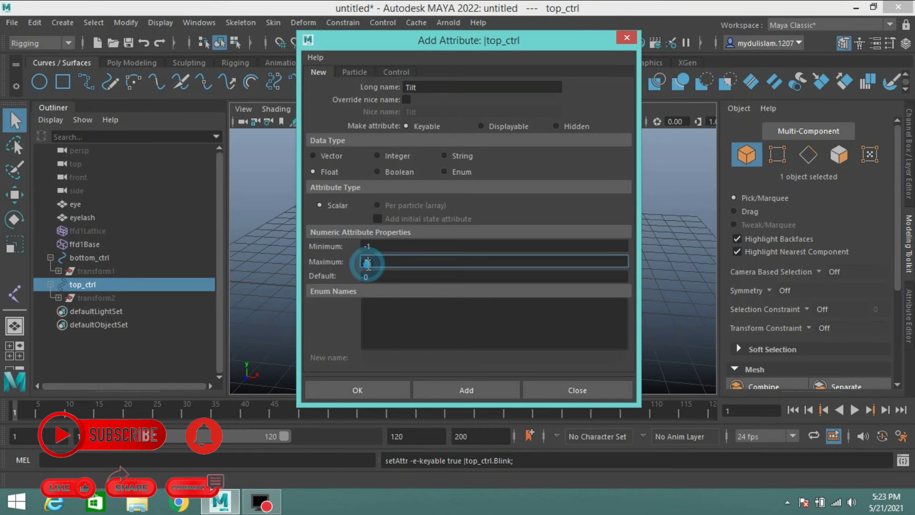
text(1)
click(357, 390)
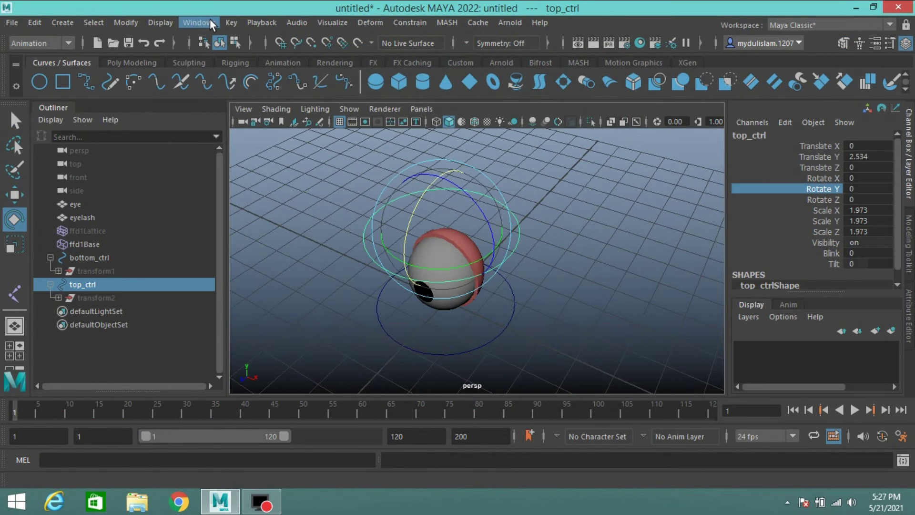
In Set Driven Key, load top_ctrl as the driver and the eyelash as driven
click(236, 26)
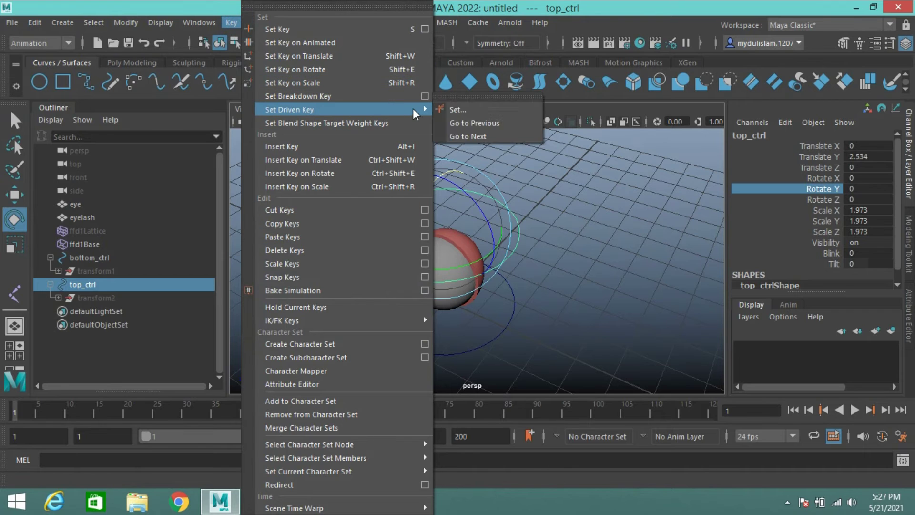
click(414, 109)
click(453, 111)
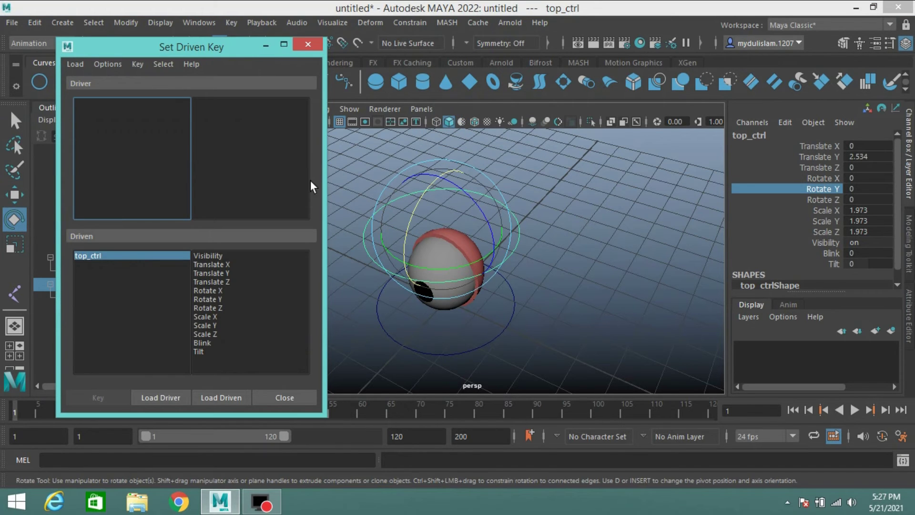
click(13, 123)
click(146, 397)
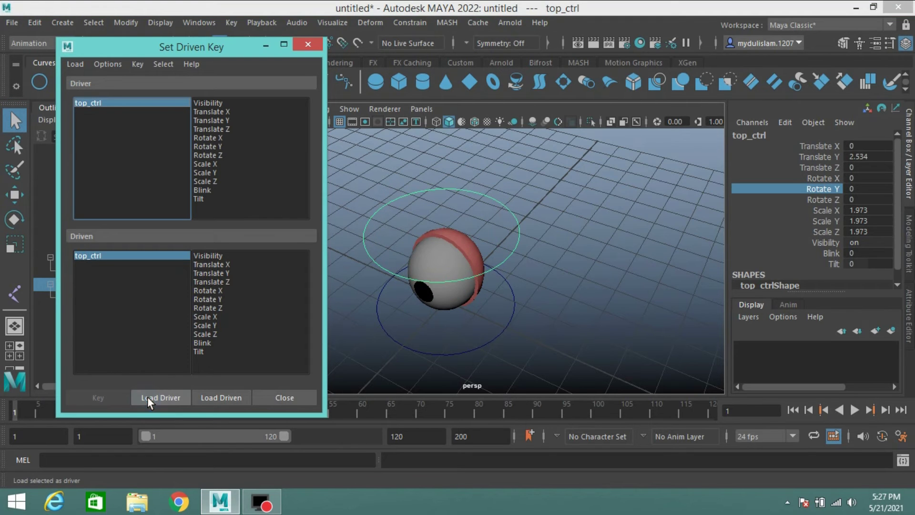
click(473, 249)
click(236, 396)
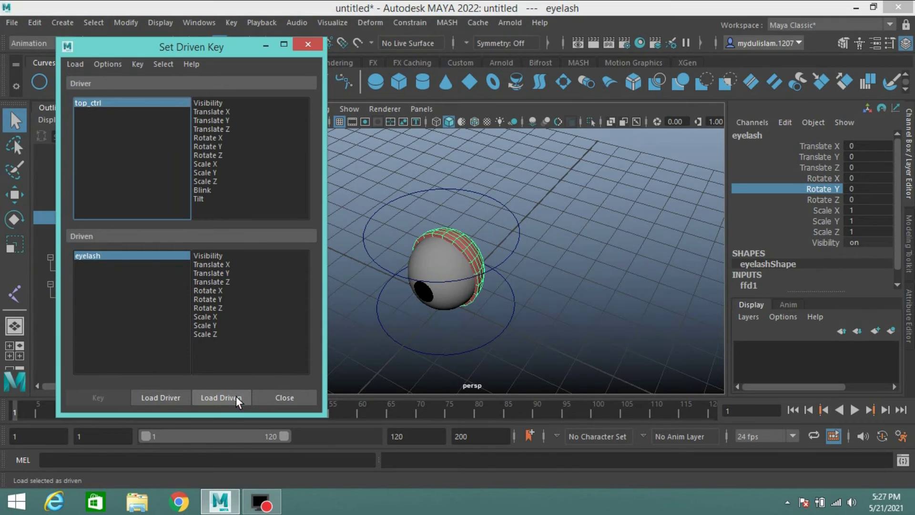
Key the resting relationship of top_ctrl's Blink to the eyelash's Rotate X
click(8, 218)
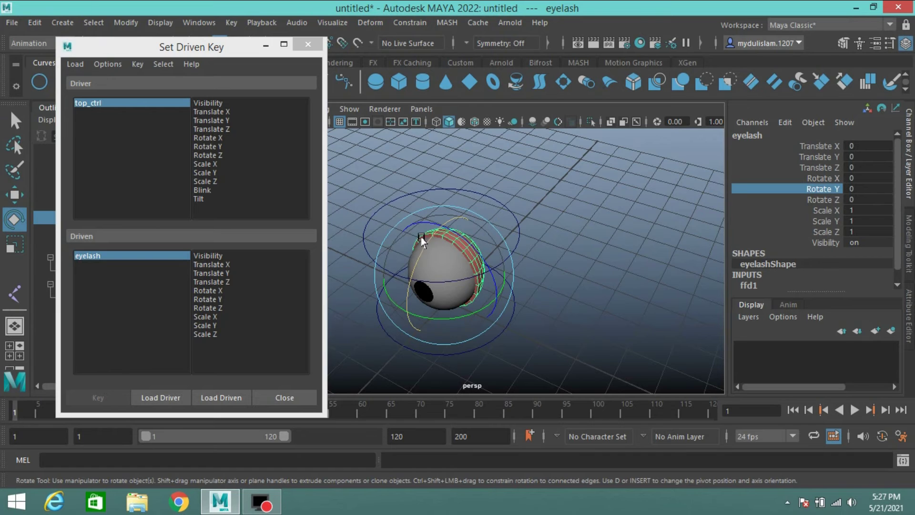
drag(420, 241, 410, 264)
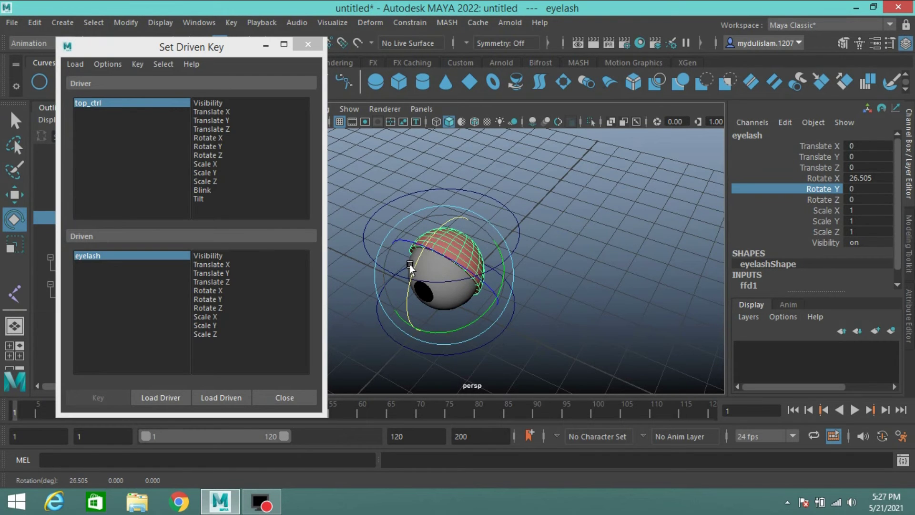
key(ctrl+z)
mouse_move(471, 248)
mouse_down()
mouse_move(458, 236)
mouse_move(464, 242)
mouse_up()
click(128, 104)
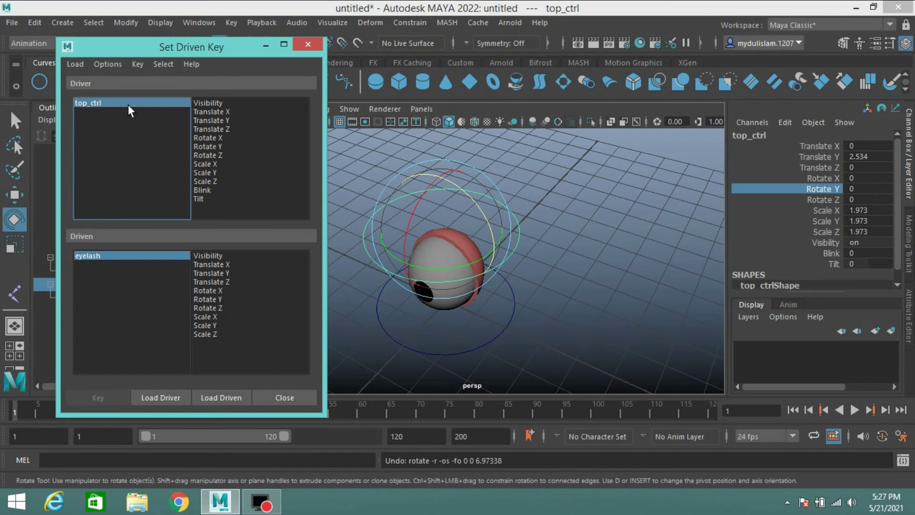
click(207, 190)
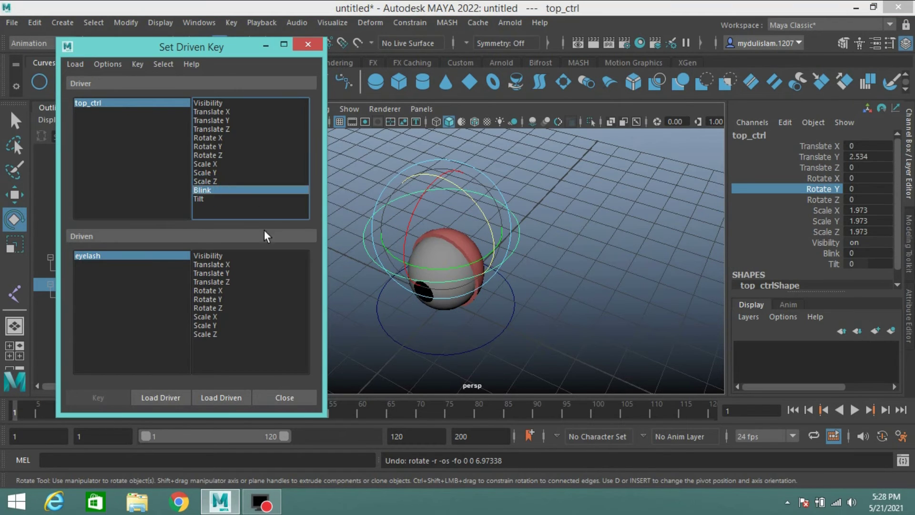
click(205, 290)
click(94, 392)
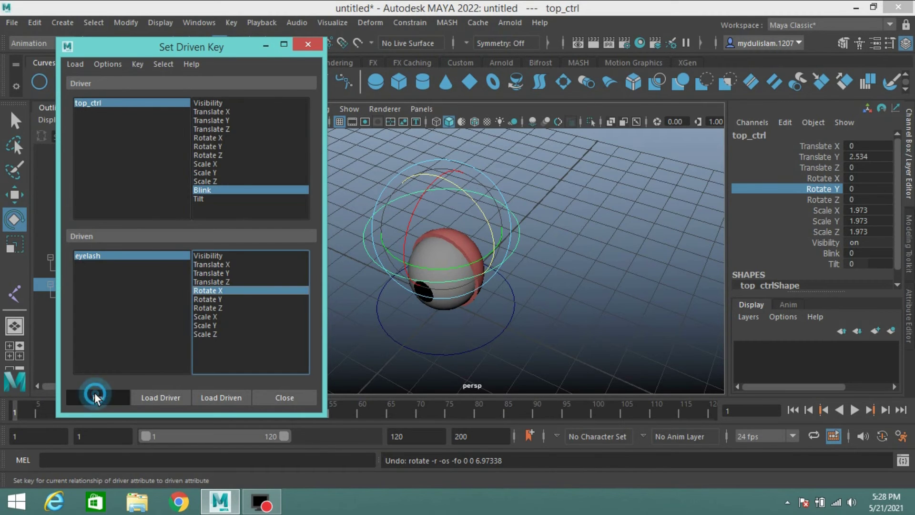
Key eyelash Rotate X 180 at Blink 1, then choose Tilt as driver attribute
click(172, 105)
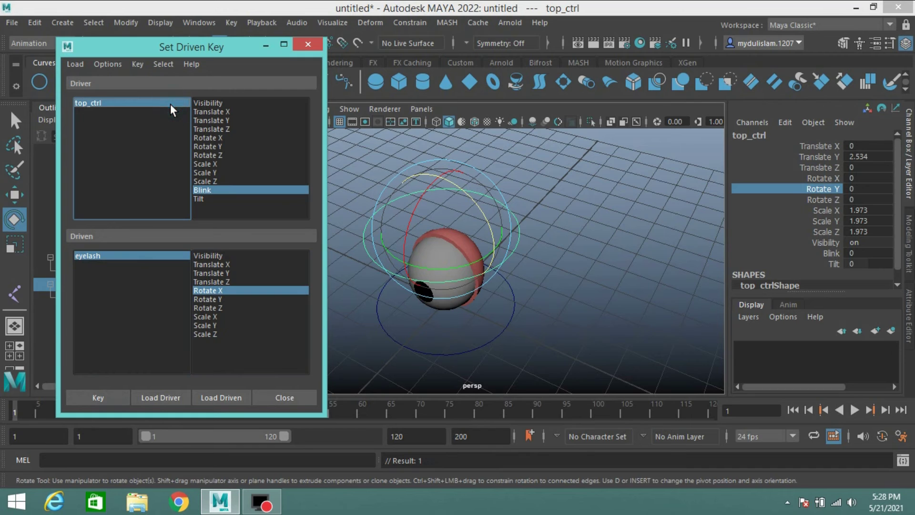
click(224, 190)
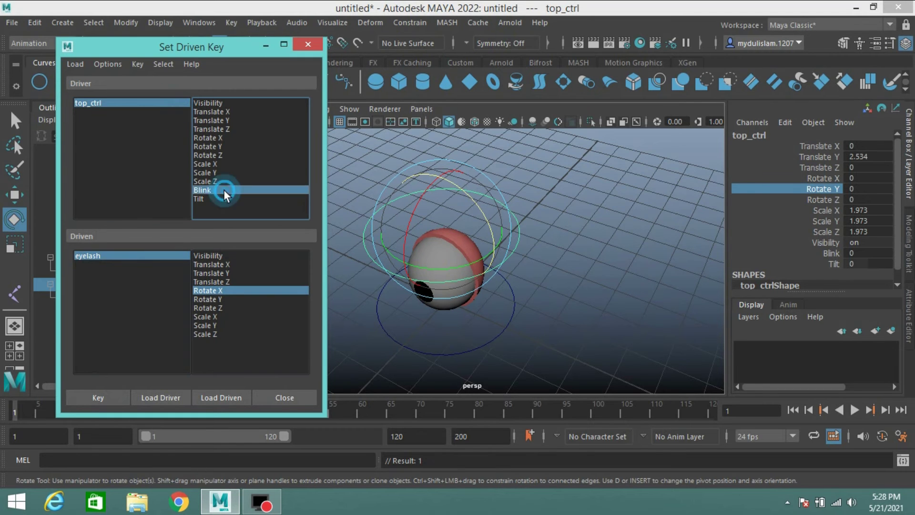
click(851, 253)
text(1)
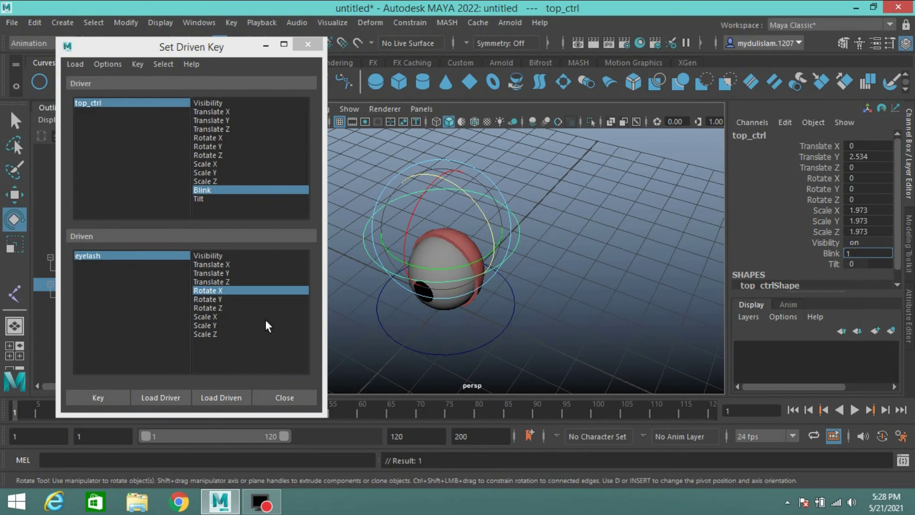
click(204, 290)
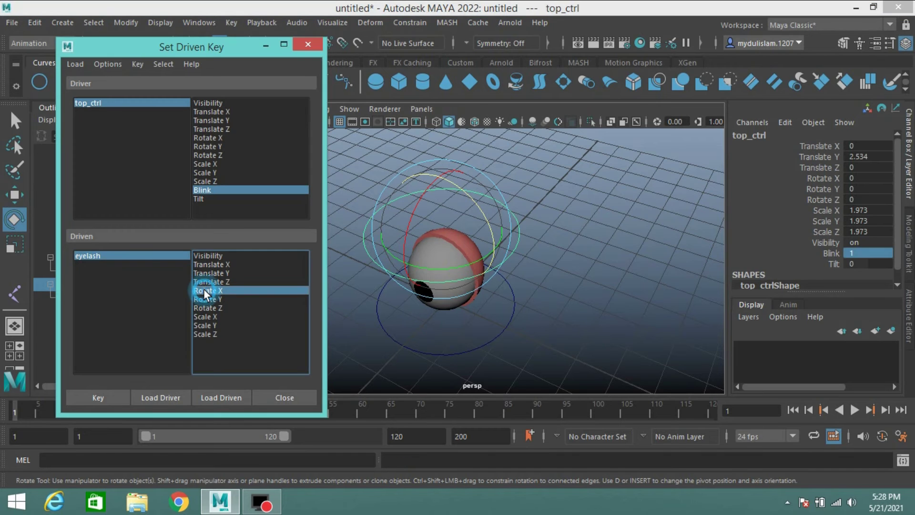
click(147, 254)
click(223, 289)
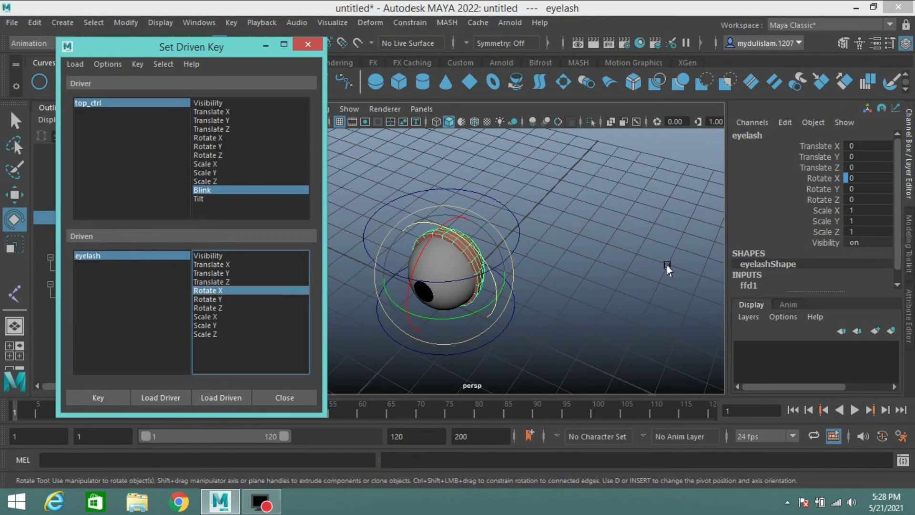
click(861, 179)
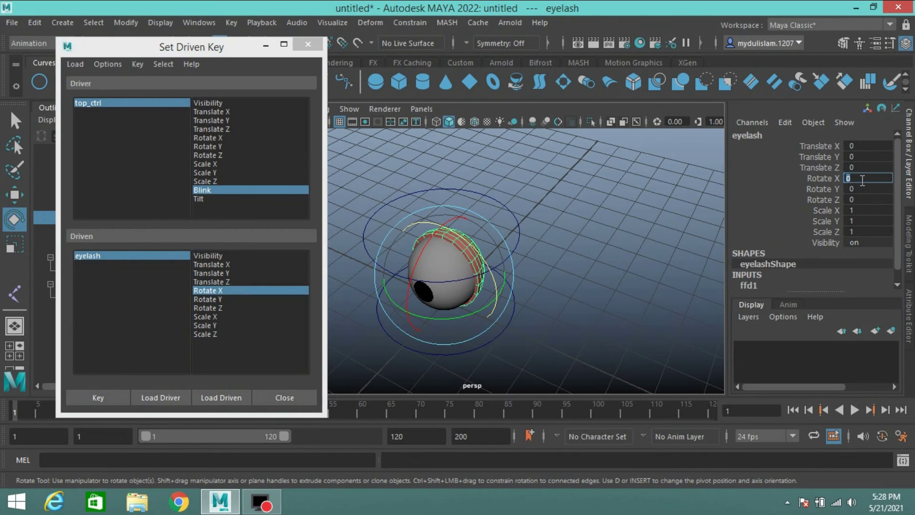
text(180)
key(Return)
click(95, 396)
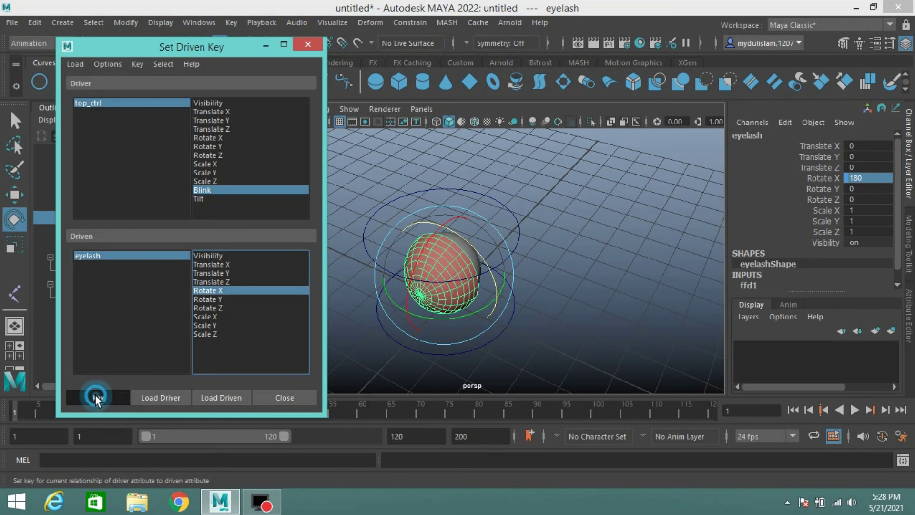
click(106, 101)
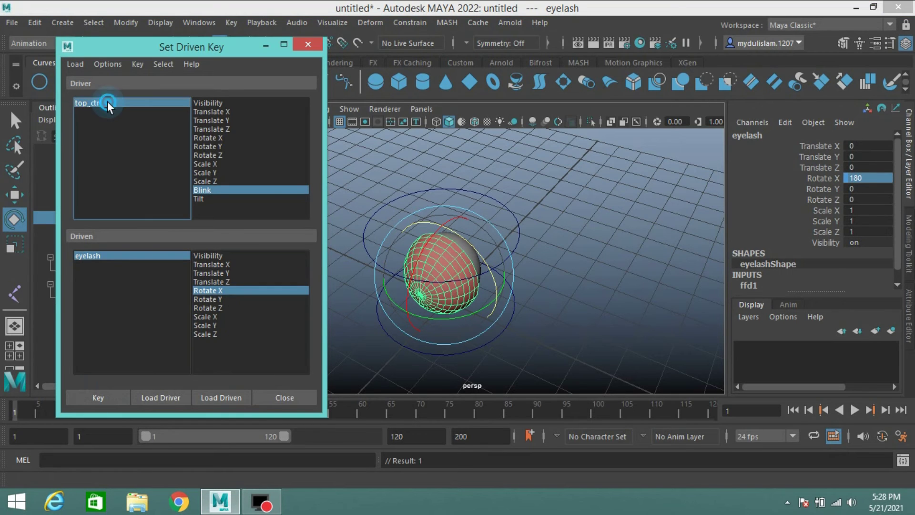
click(200, 198)
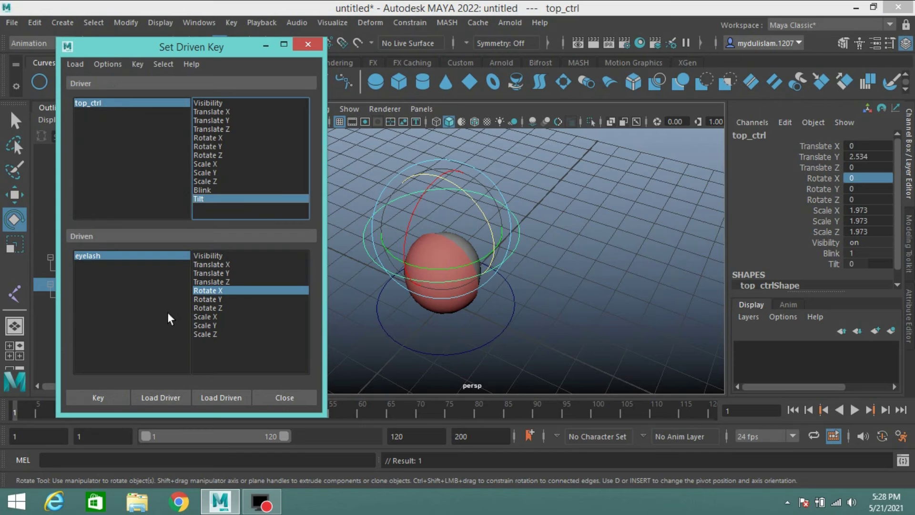
Key top_ctrl's Tilt driving the eyelash's Rotate Z set to 90
click(216, 308)
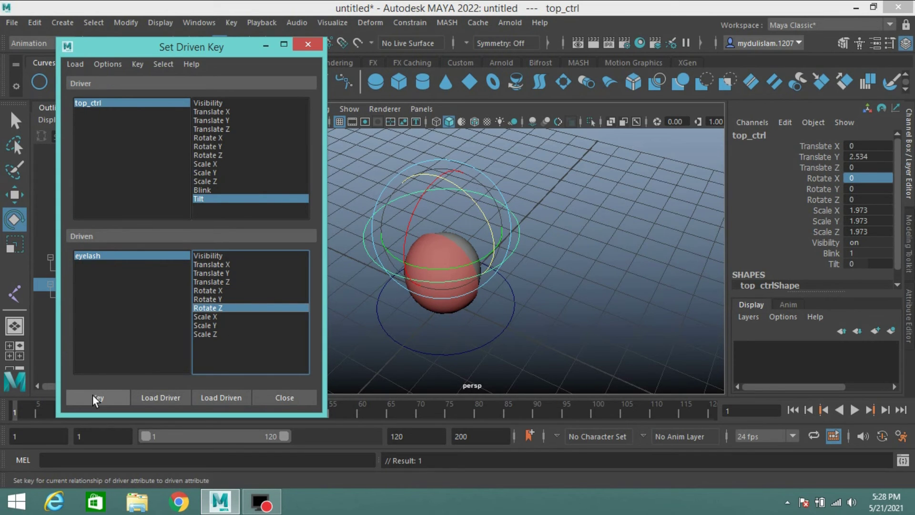
click(140, 103)
click(202, 199)
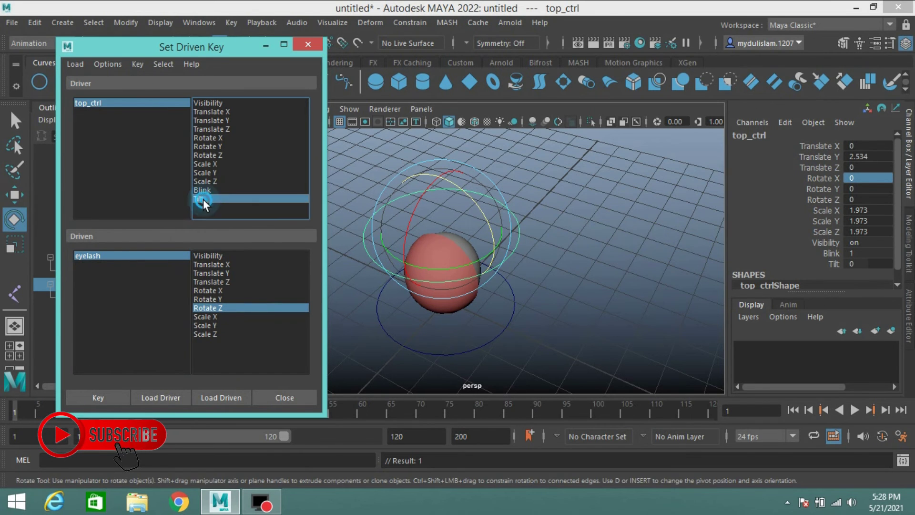
click(853, 264)
text(1)
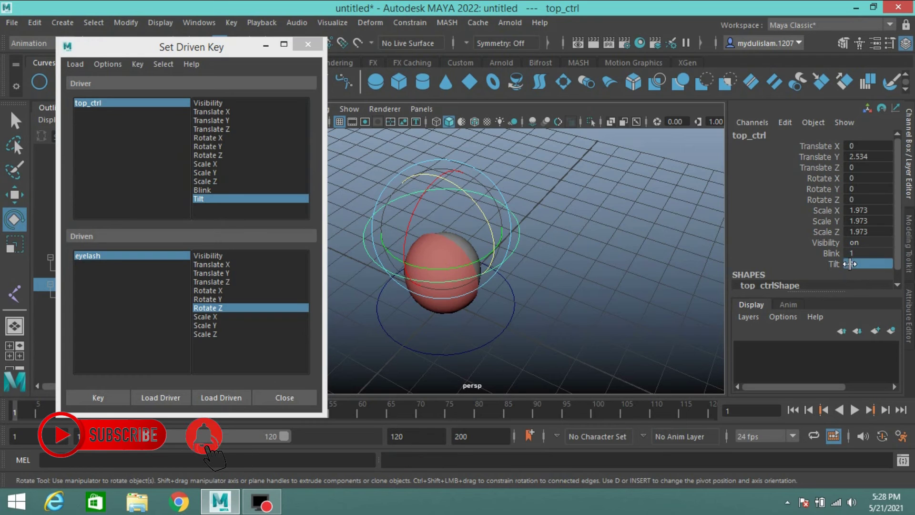
click(208, 305)
click(135, 253)
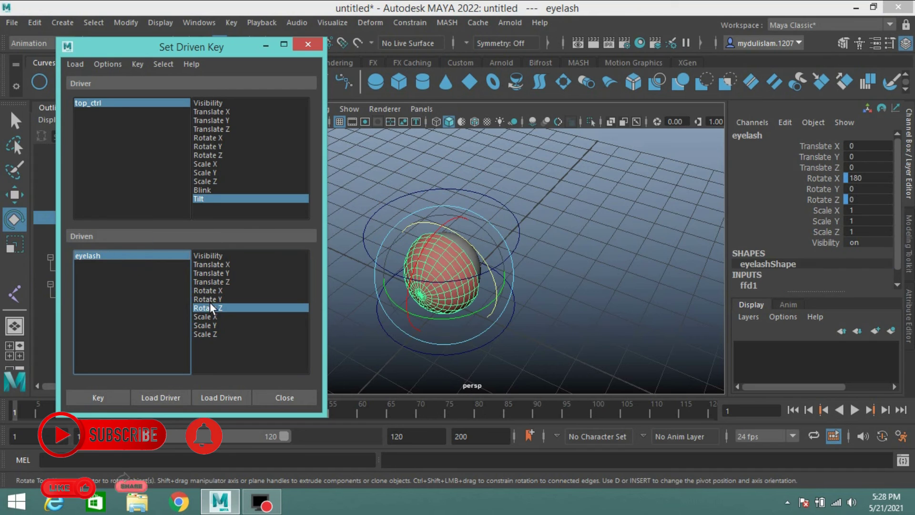
click(213, 307)
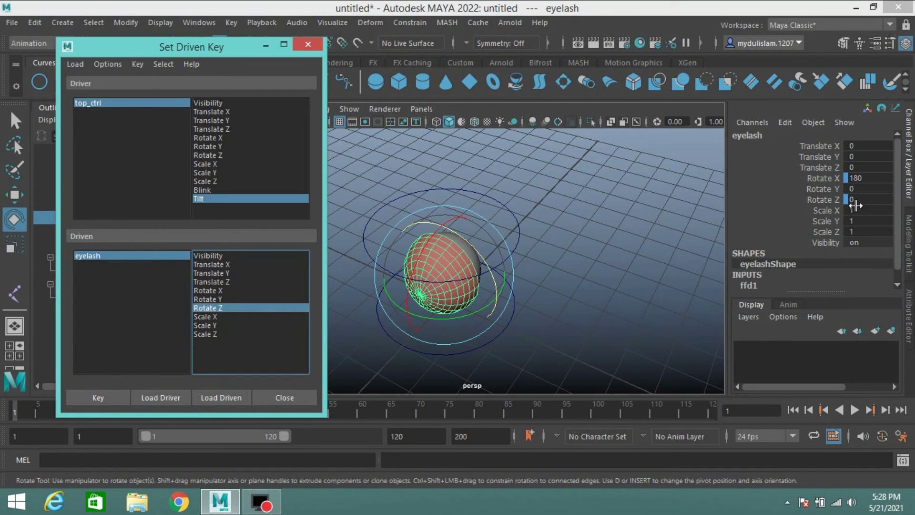
double_click(853, 200)
text(90)
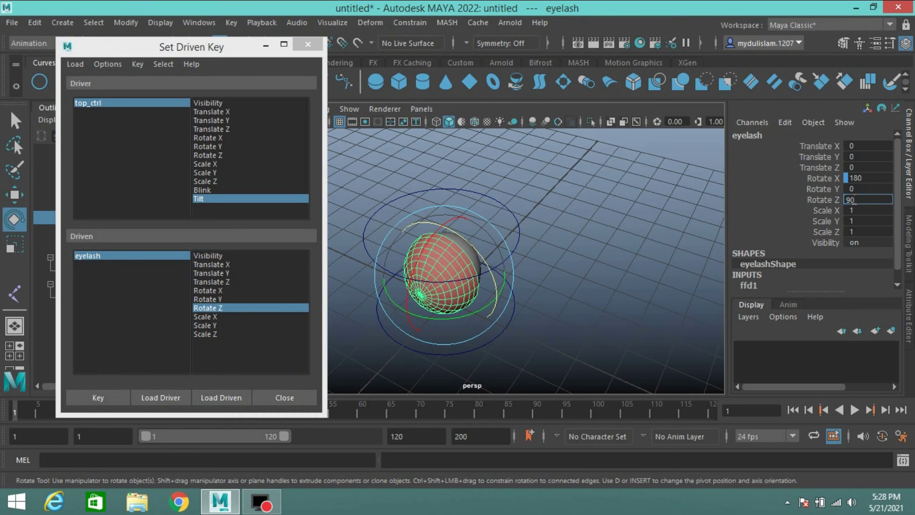
key(Return)
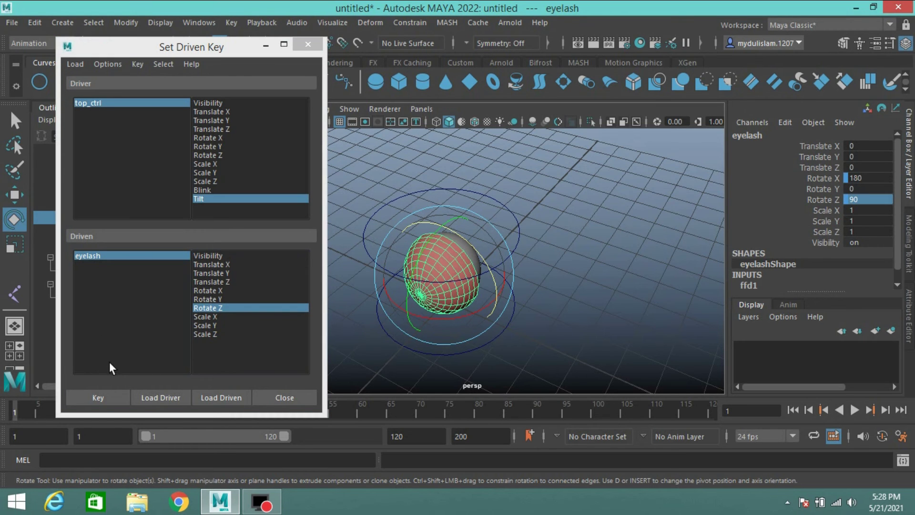
click(97, 397)
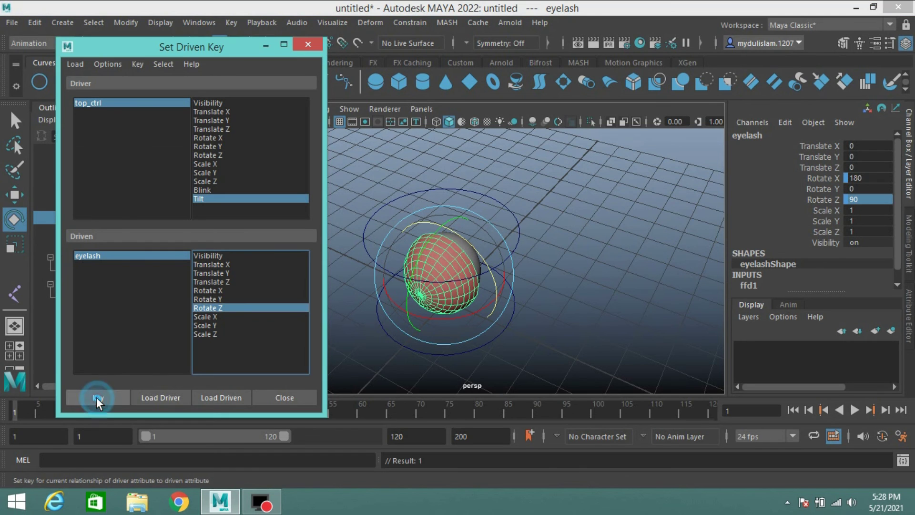
Test top_ctrl with Blink 0.5 and Tilt -1, then scrub Blink to check the eyelid
click(266, 45)
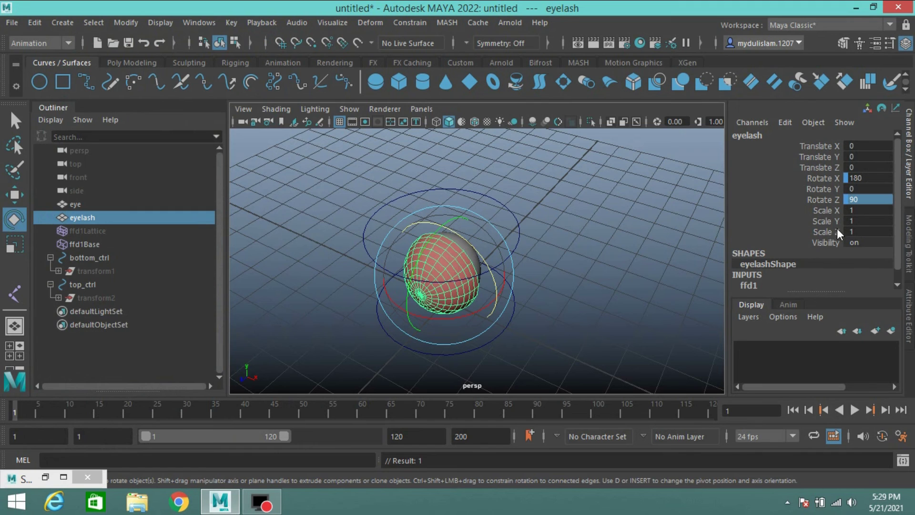
click(13, 124)
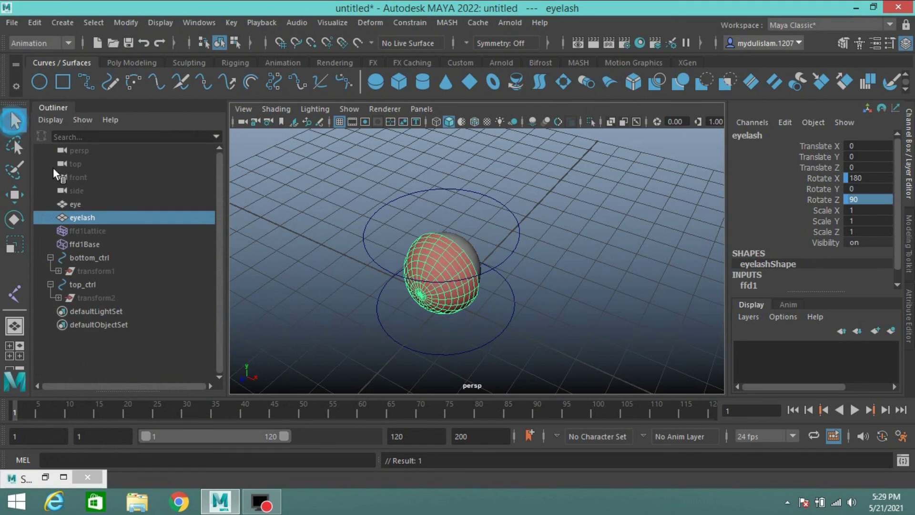
click(522, 252)
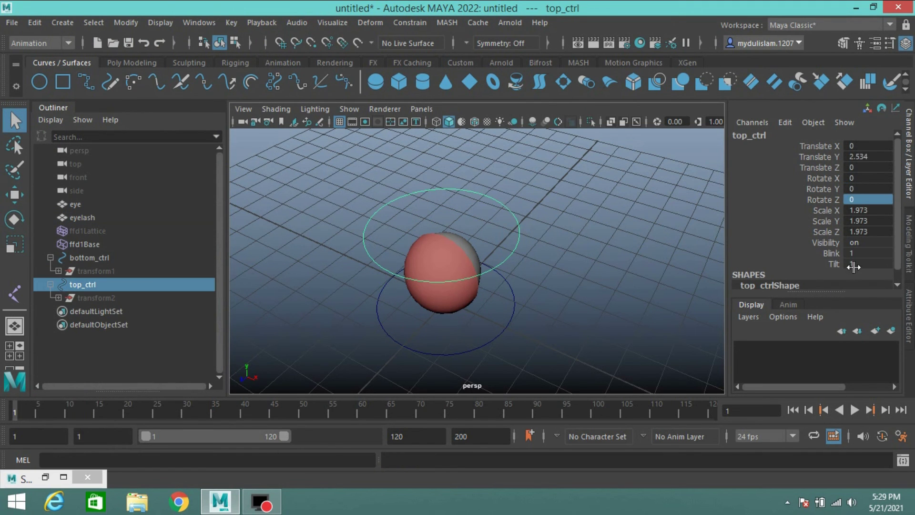
double_click(860, 253)
text(5)
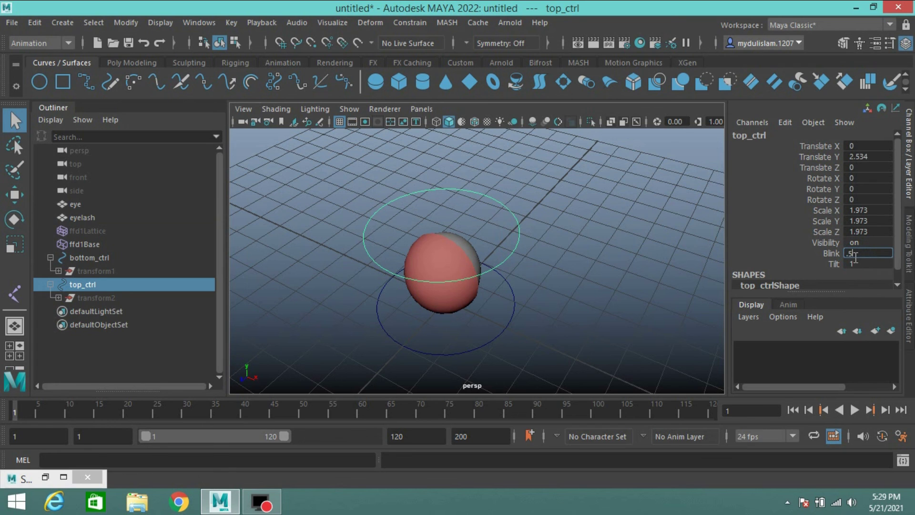
key(Return)
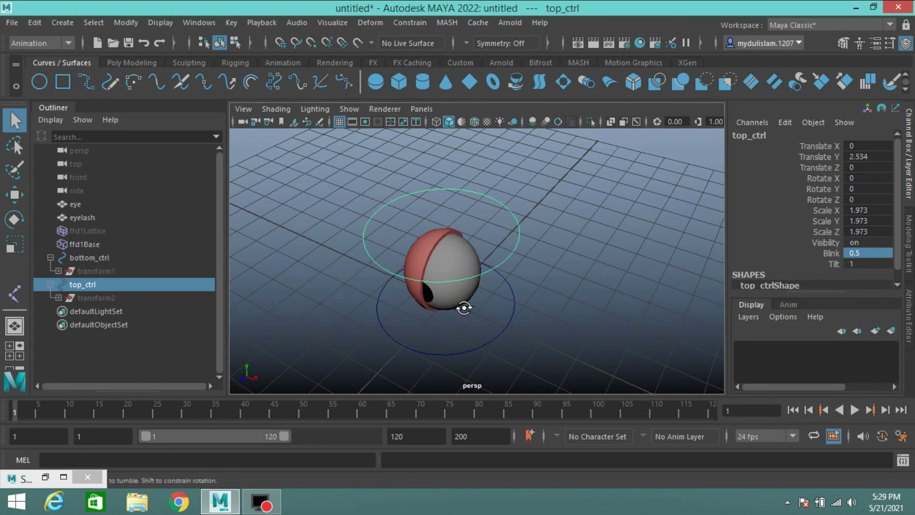
alt+drag(466, 306, 496, 305)
click(836, 265)
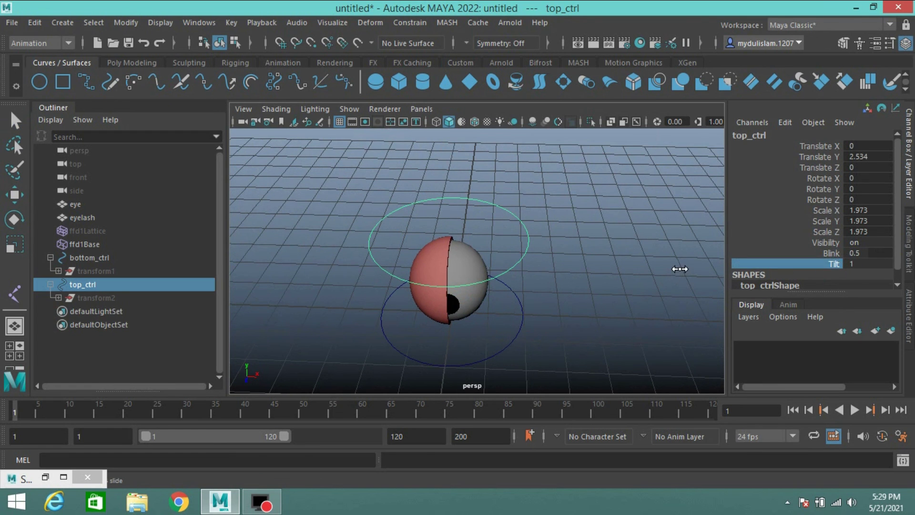
middle_drag(680, 269, 633, 273)
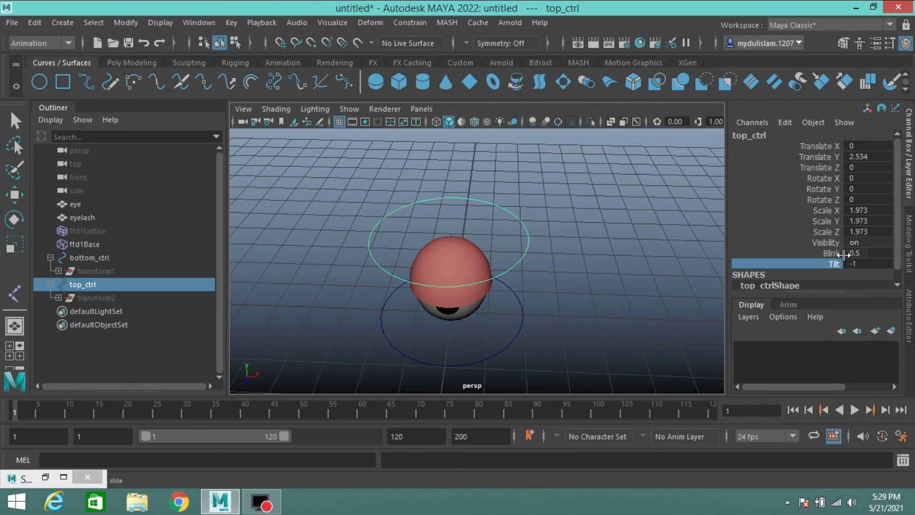
click(824, 253)
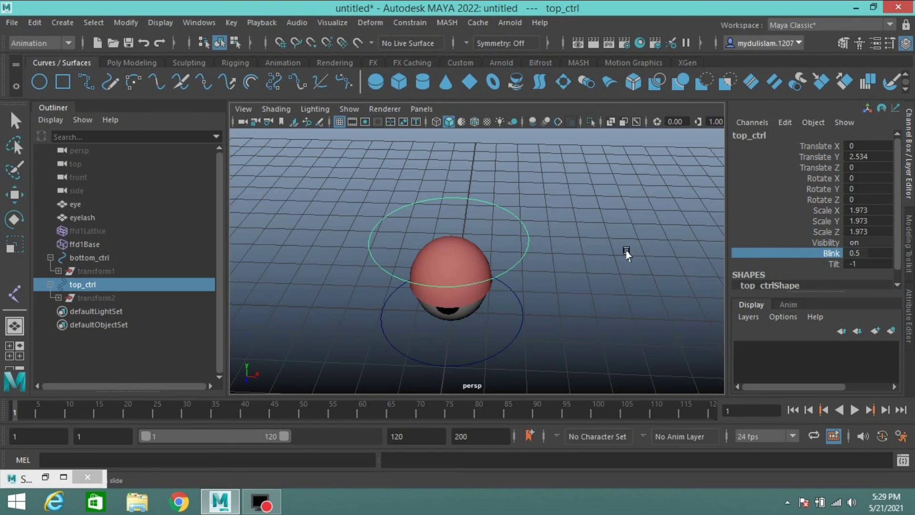
middle_drag(631, 250, 624, 255)
Move top_ctrl up to Translate Y 4.495 so the eye stretches taller
drag(511, 247, 521, 265)
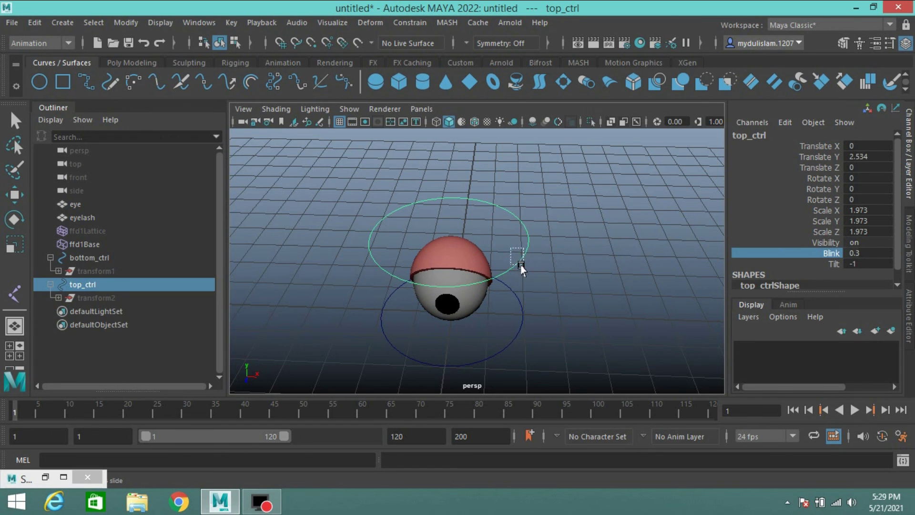
click(14, 194)
scroll(370, 296, down, 4)
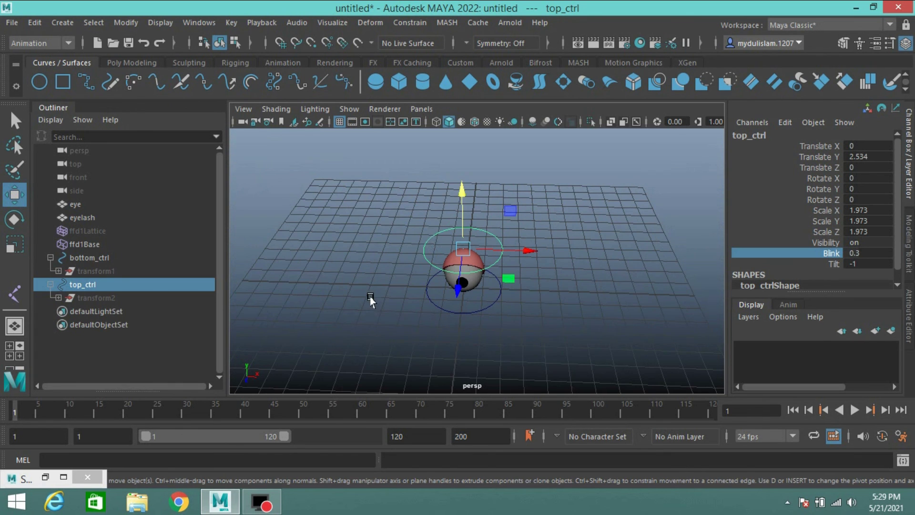
mouse_move(462, 213)
mouse_down()
mouse_move(486, 153)
mouse_move(477, 176)
mouse_move(487, 175)
mouse_up()
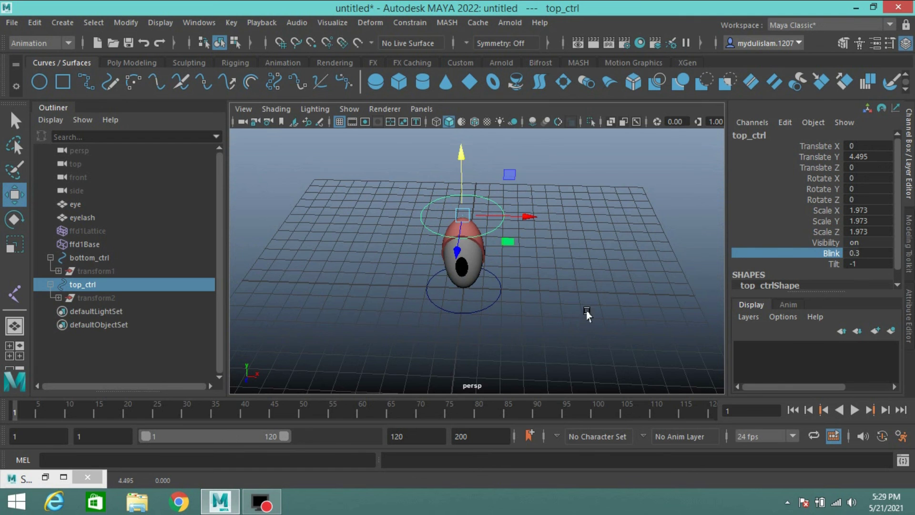